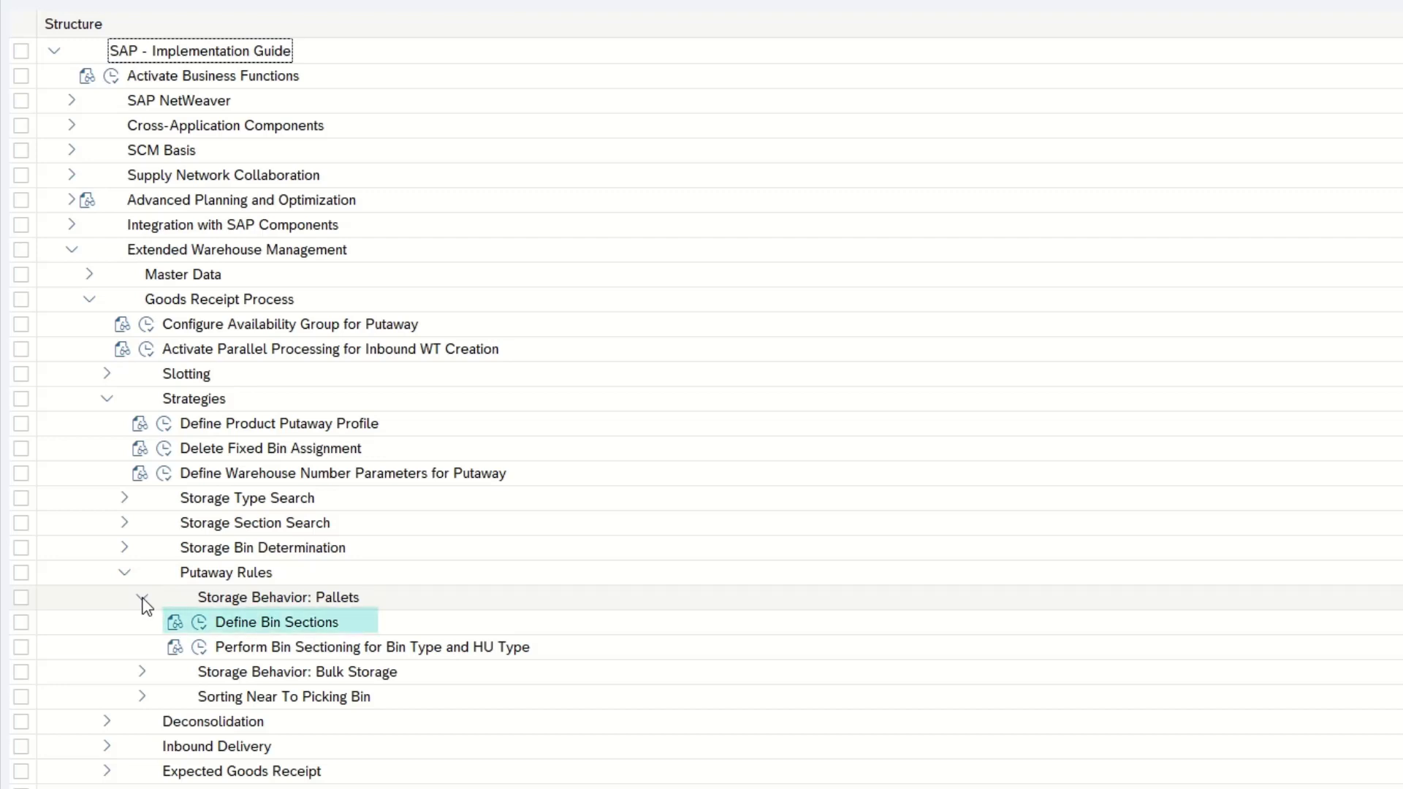
Open Define Bin Sections and Perform Bin Sectioning for Bin Type and HU Type, examining the warehouse 150 entries for storage type ATL
{"action": "left_click", "coordinate": [175, 626]}
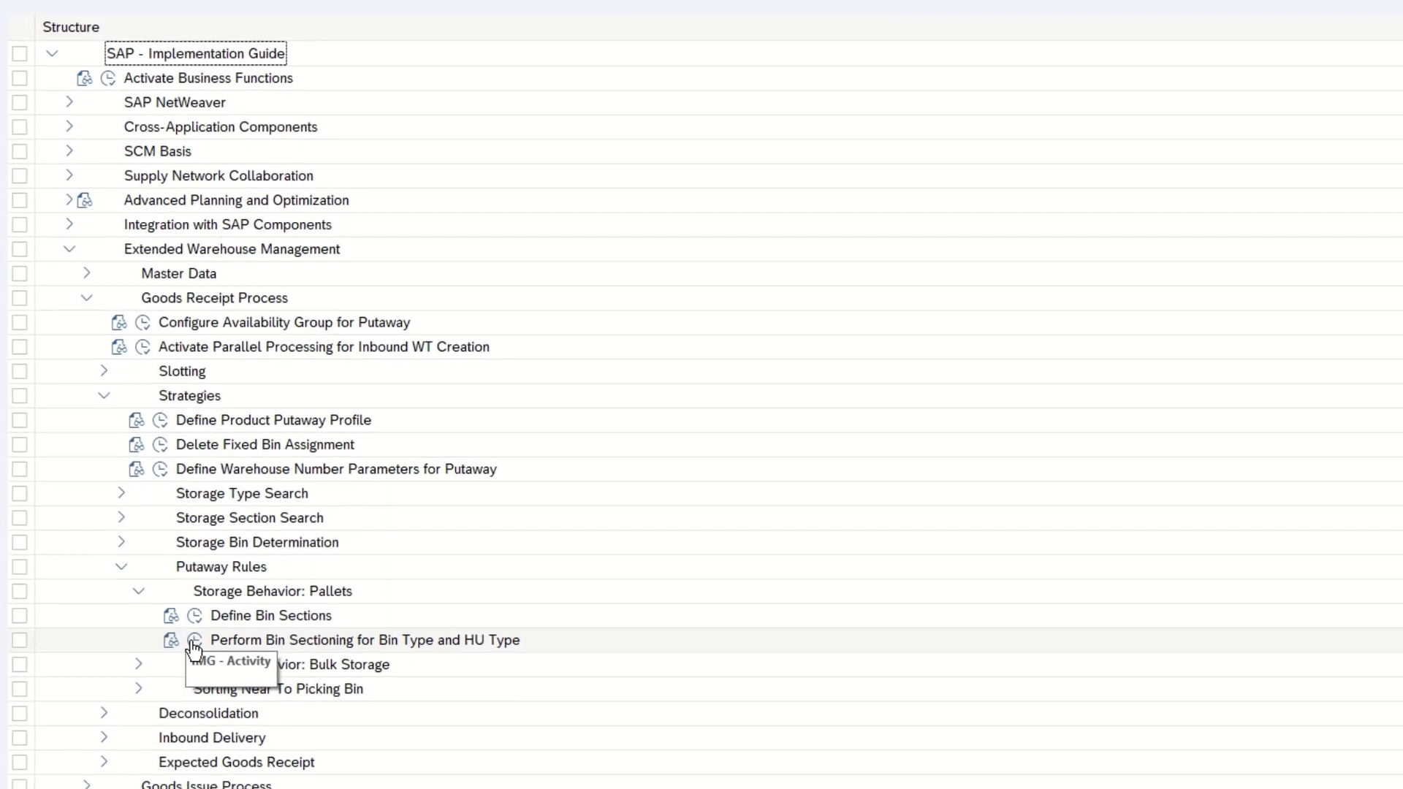
{"action": "left_click", "coordinate": [196, 651]}
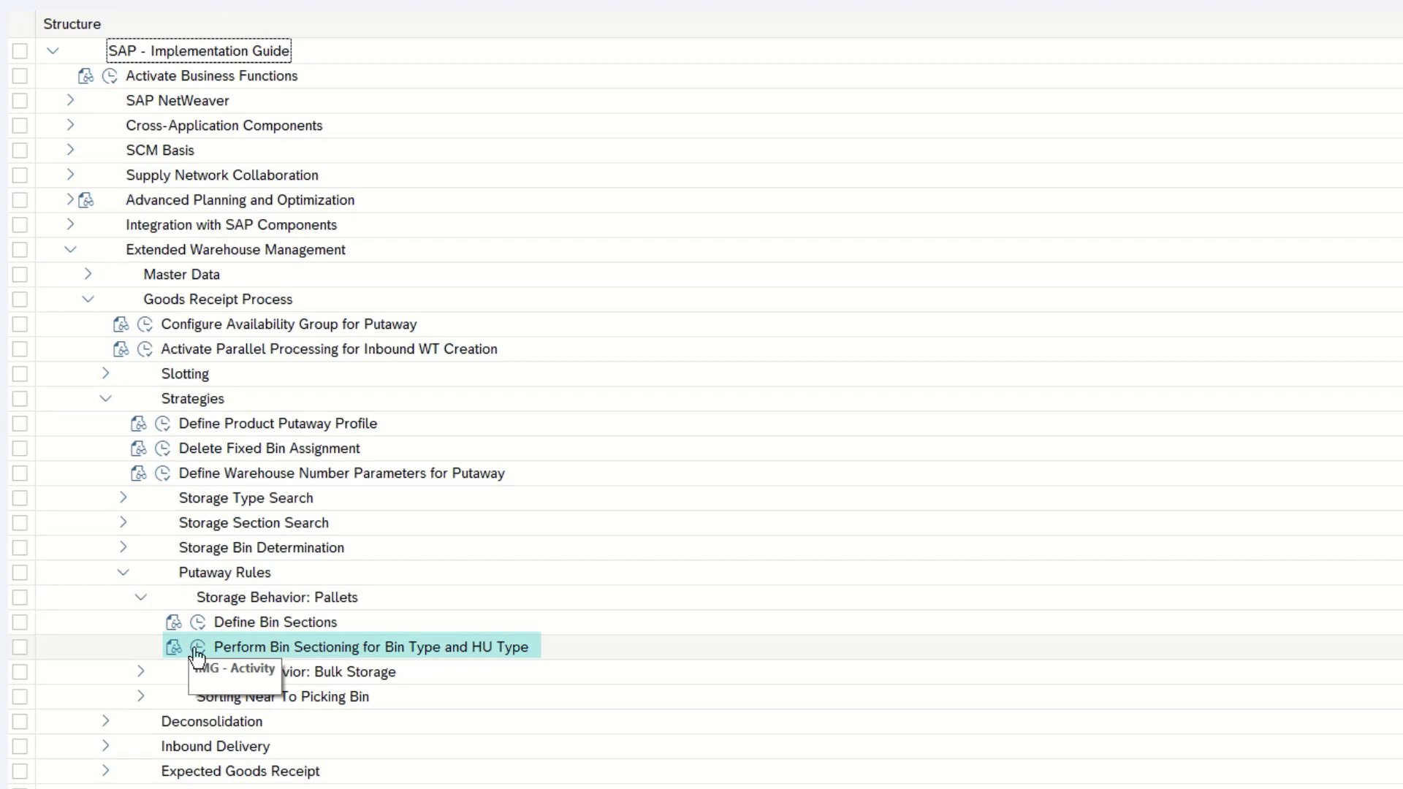
{"action": "left_click", "coordinate": [196, 650]}
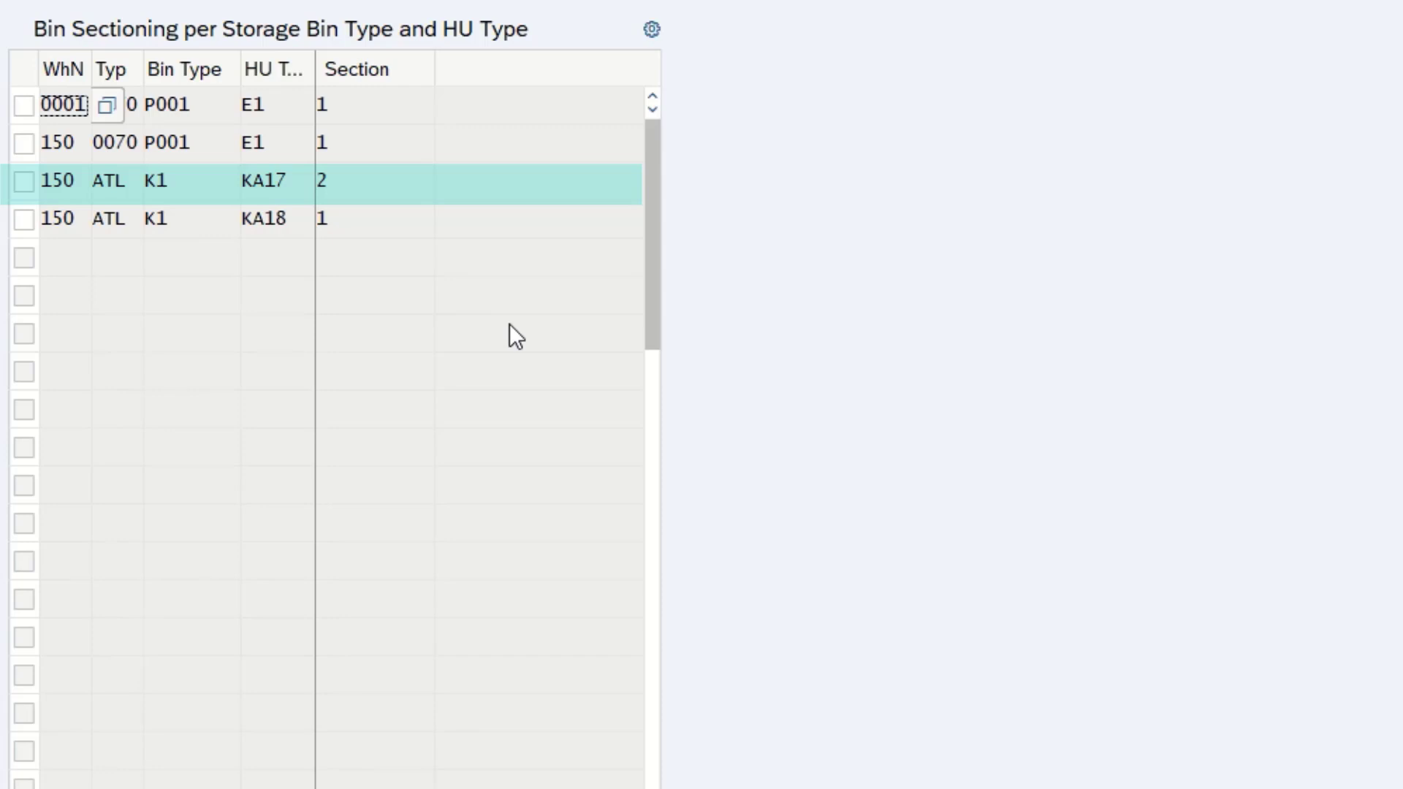
{"action": "key", "text": "shift+Down"}
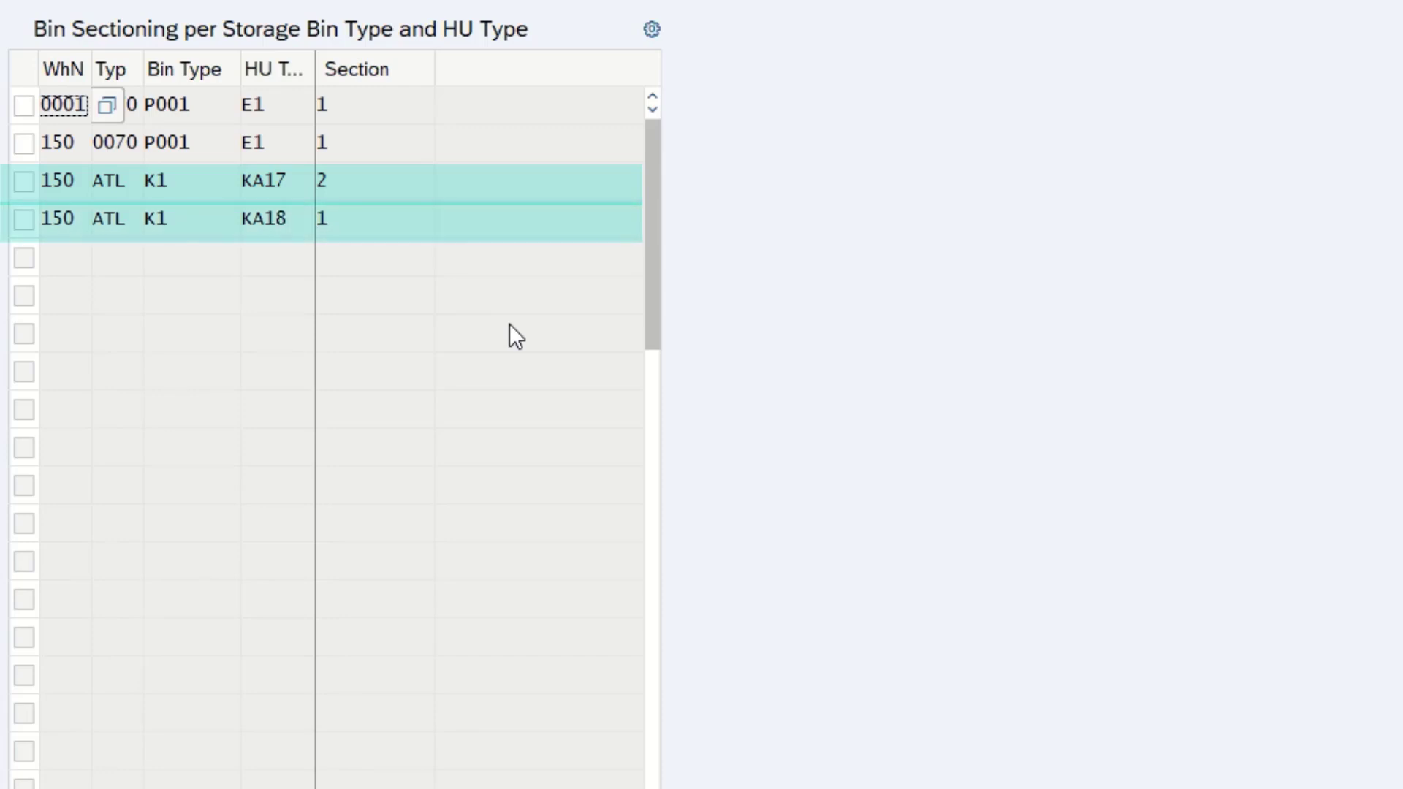
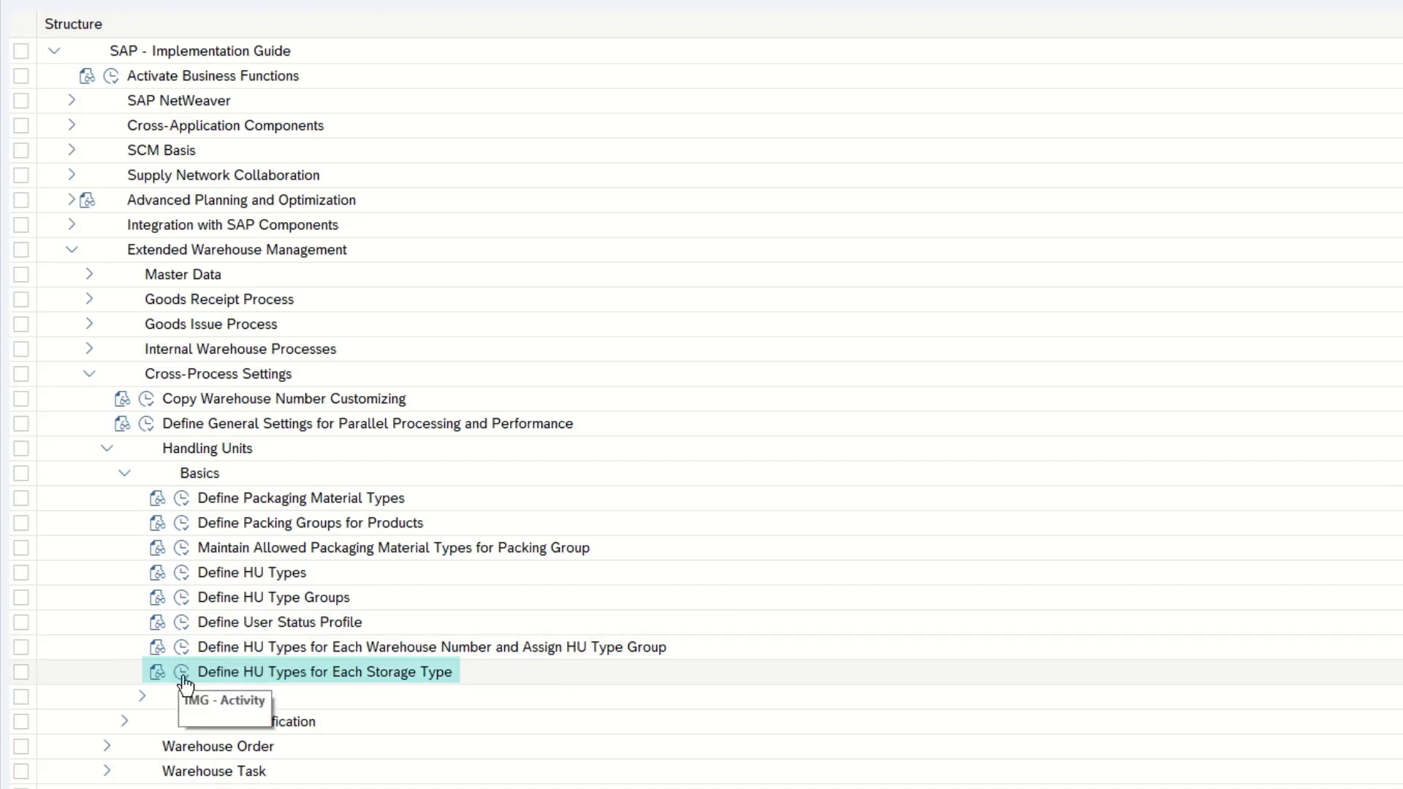
Open the HU types for each storage type customizing and examine the HU type assignments for warehouse 150
{"action": "left_click", "coordinate": [182, 673]}
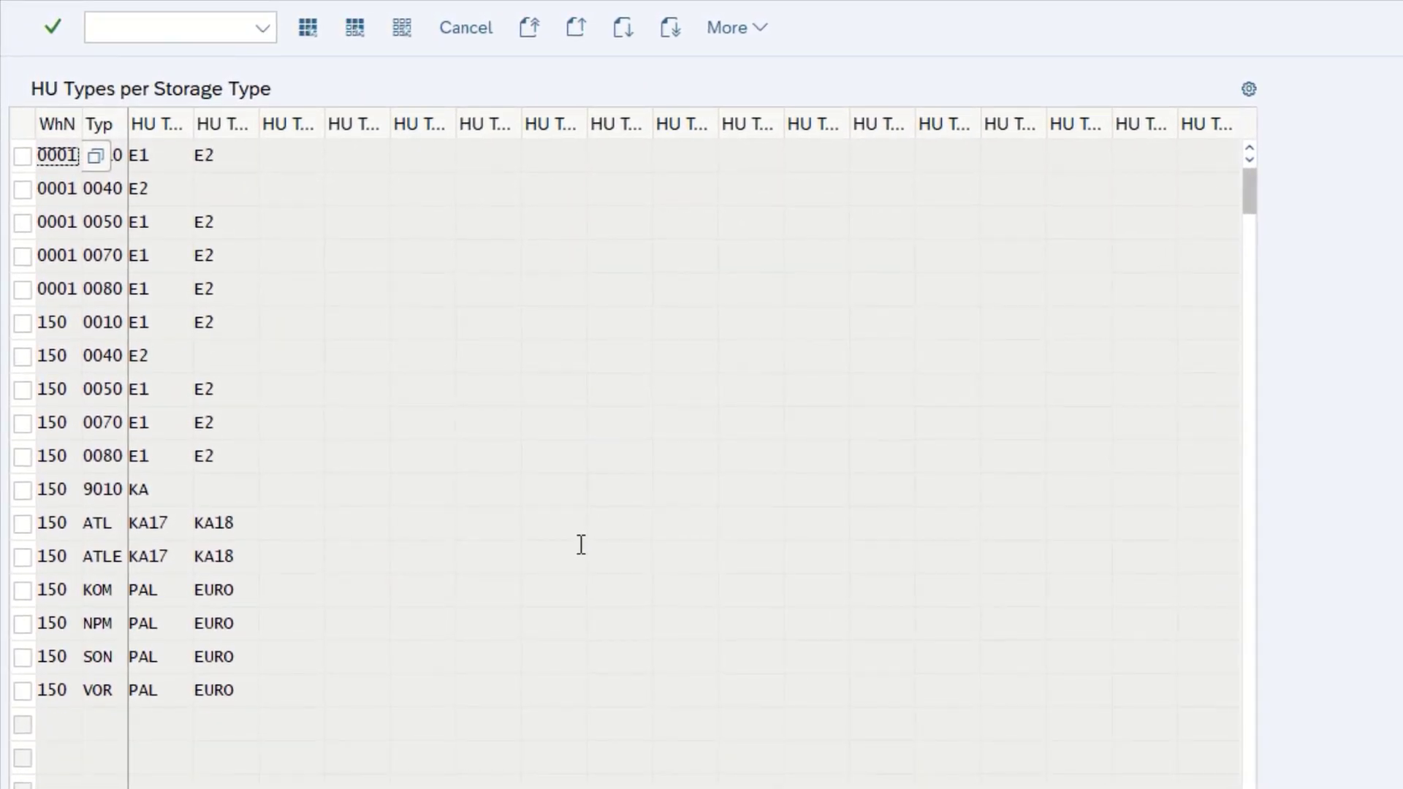
{"action": "left_click", "coordinate": [581, 545]}
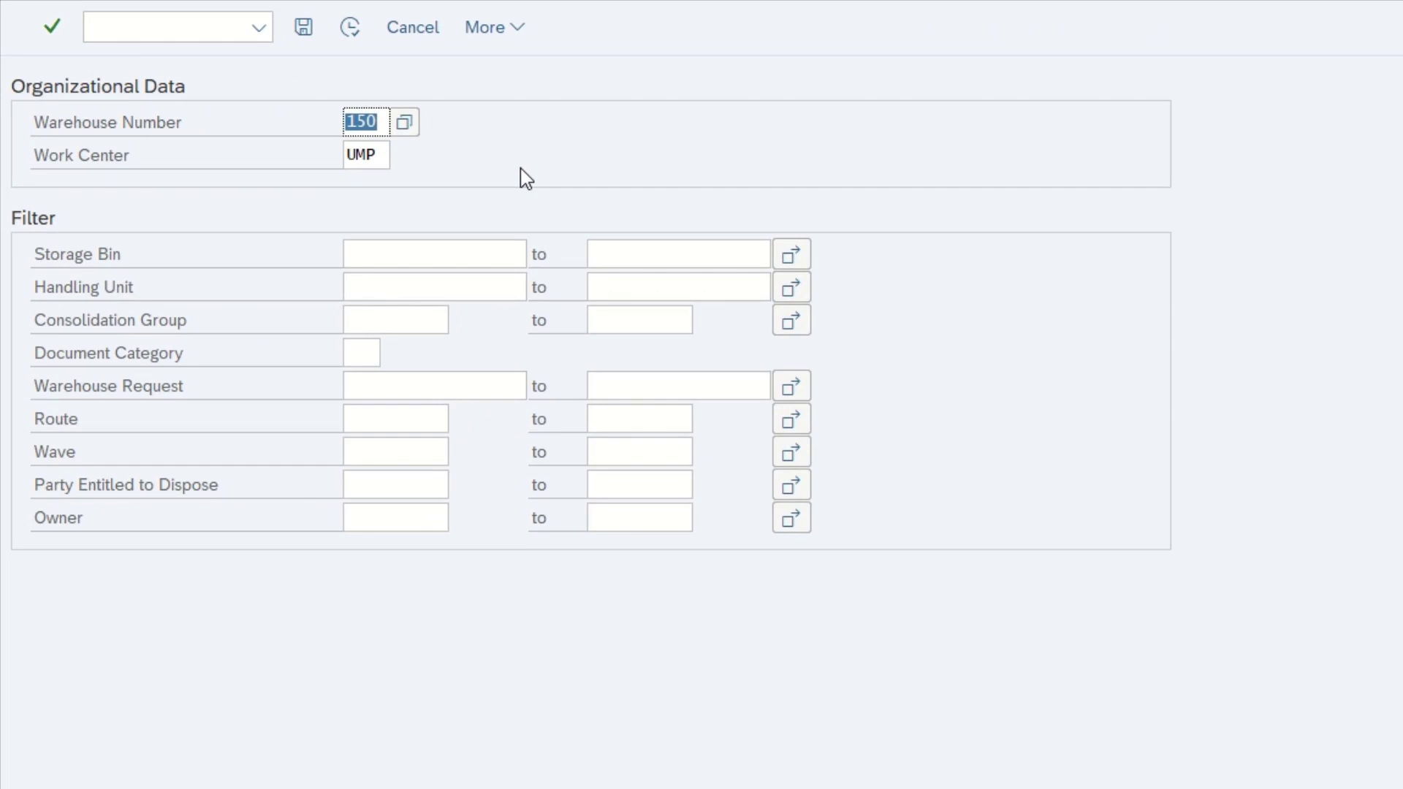
{"action": "left_click", "coordinate": [411, 282]}
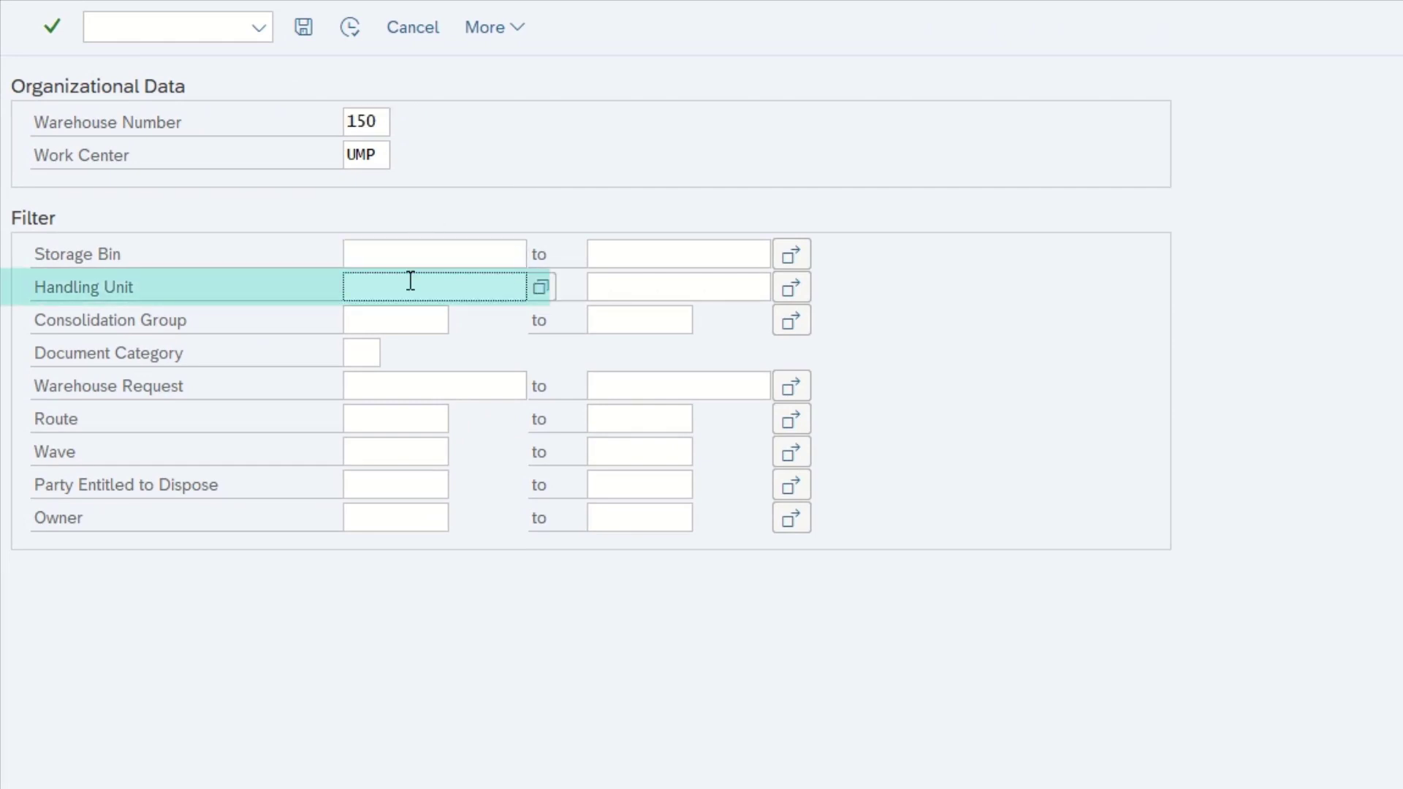
{"action": "key", "text": "ctrl+v"}
{"action": "key", "text": "Return"}
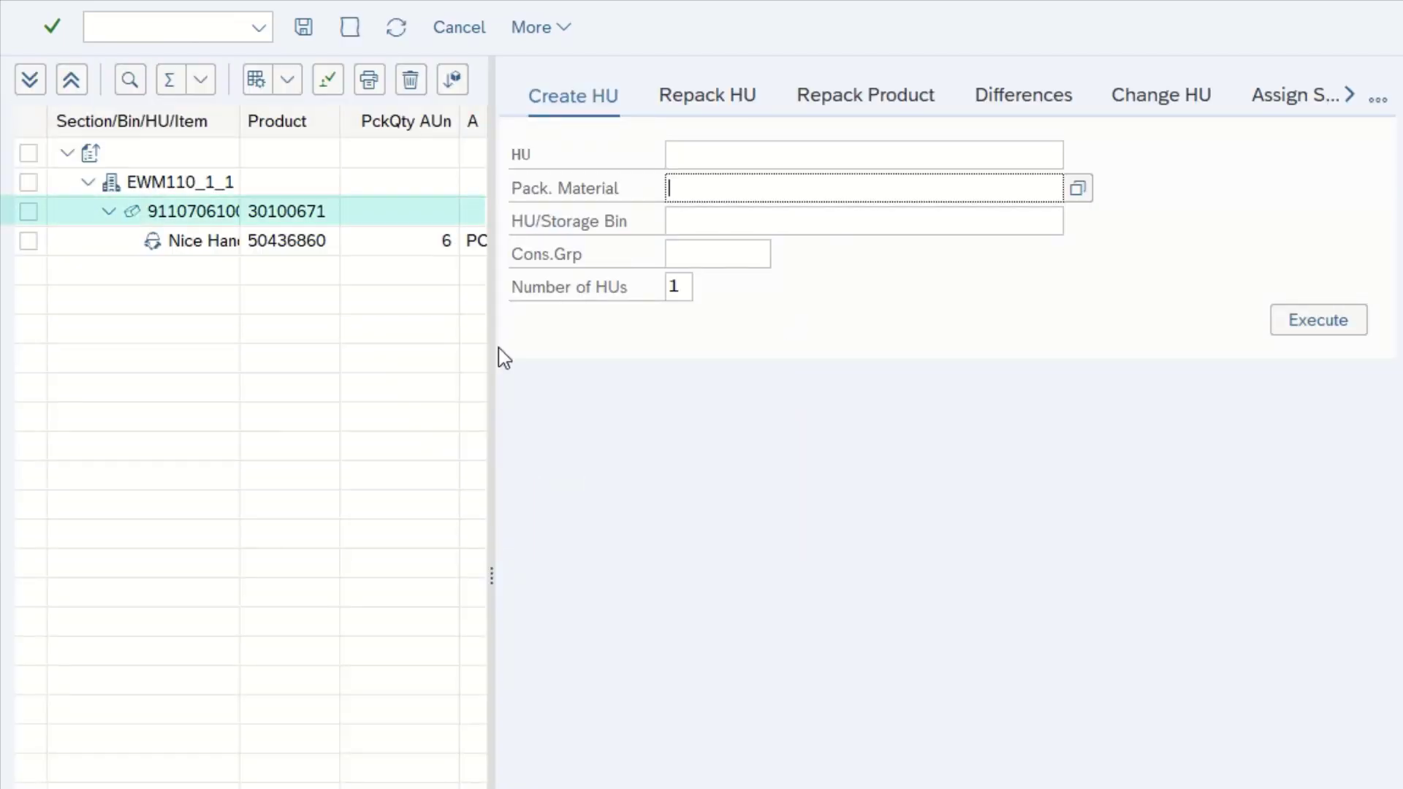
{"action": "left_click", "coordinate": [227, 211]}
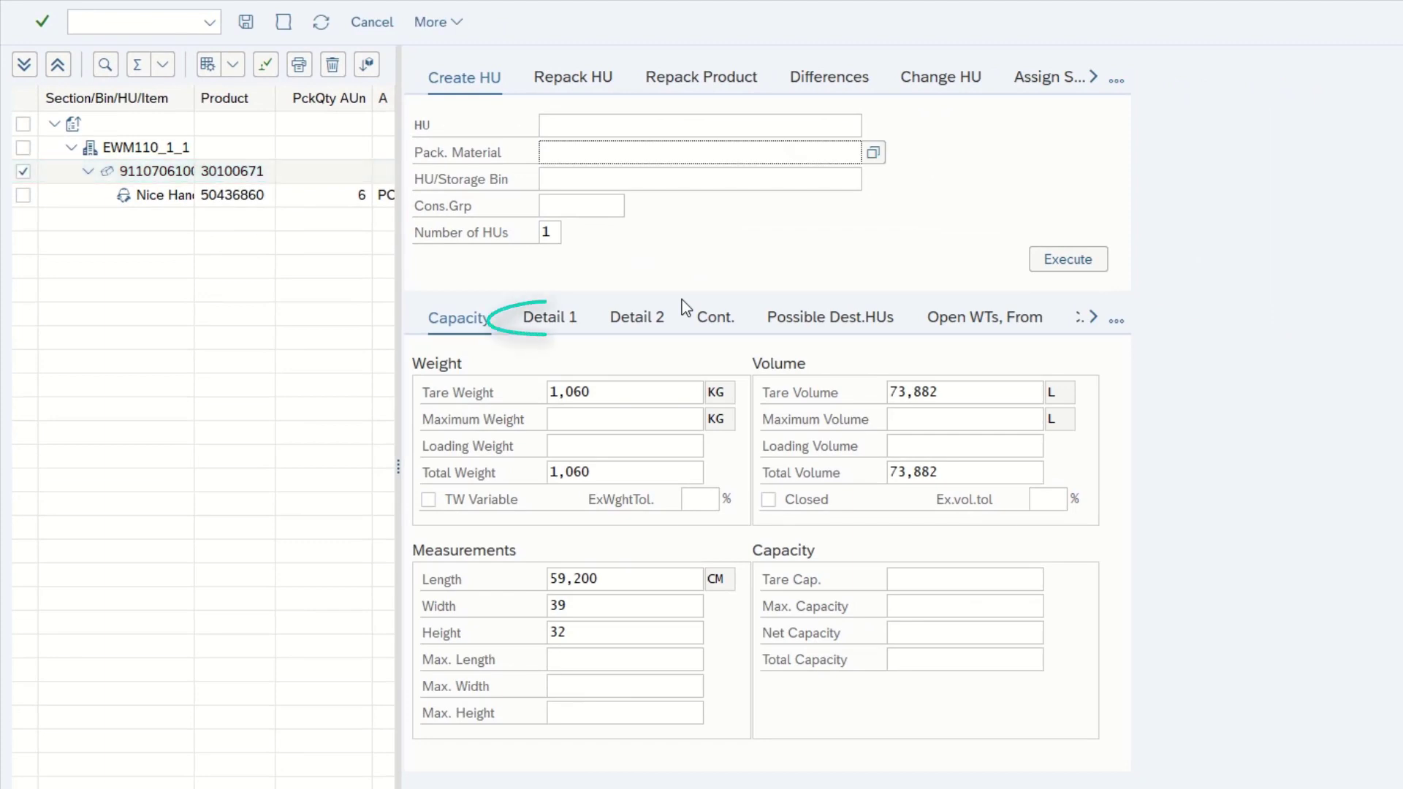
{"action": "left_click", "coordinate": [565, 318]}
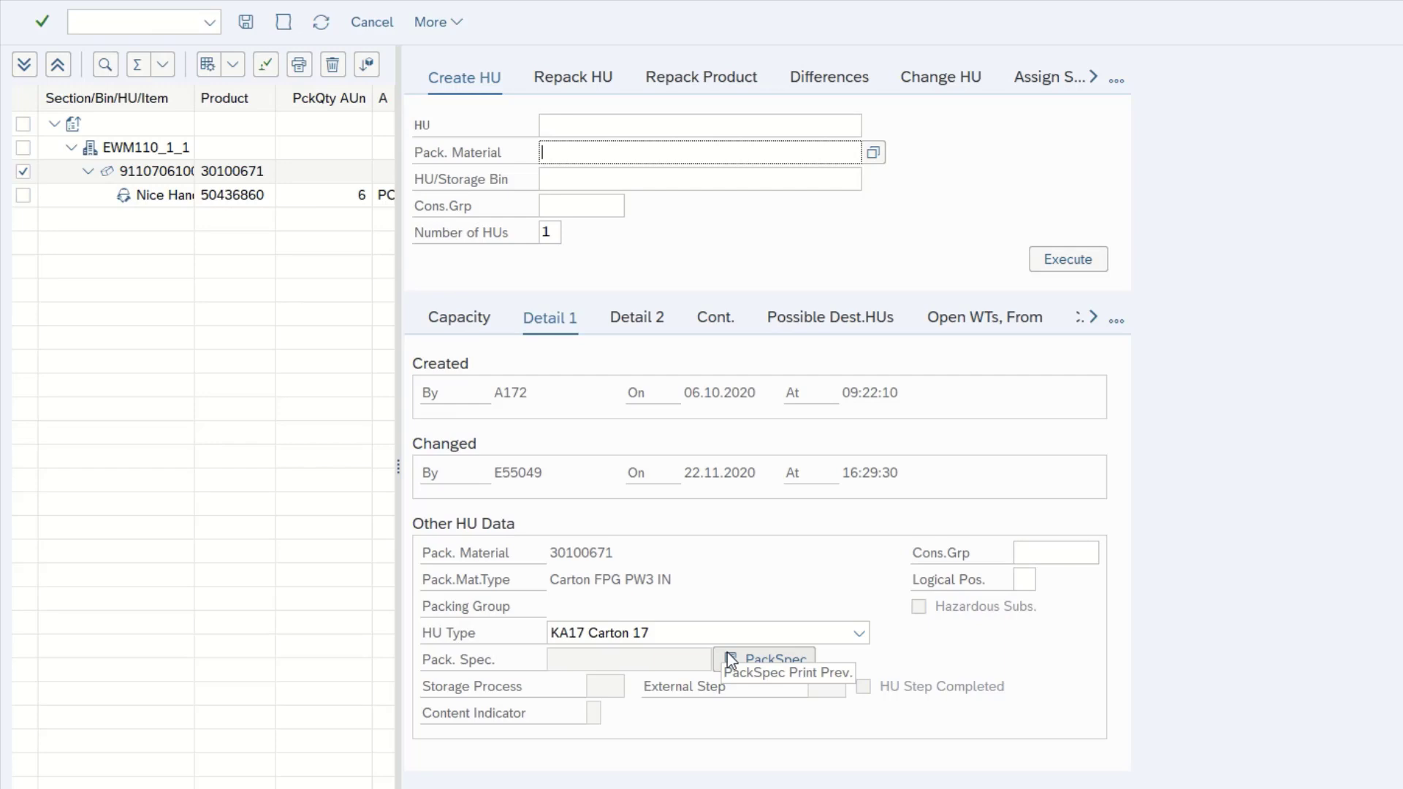
{"action": "left_click", "coordinate": [135, 17]}
{"action": "type", "text": "/n"}
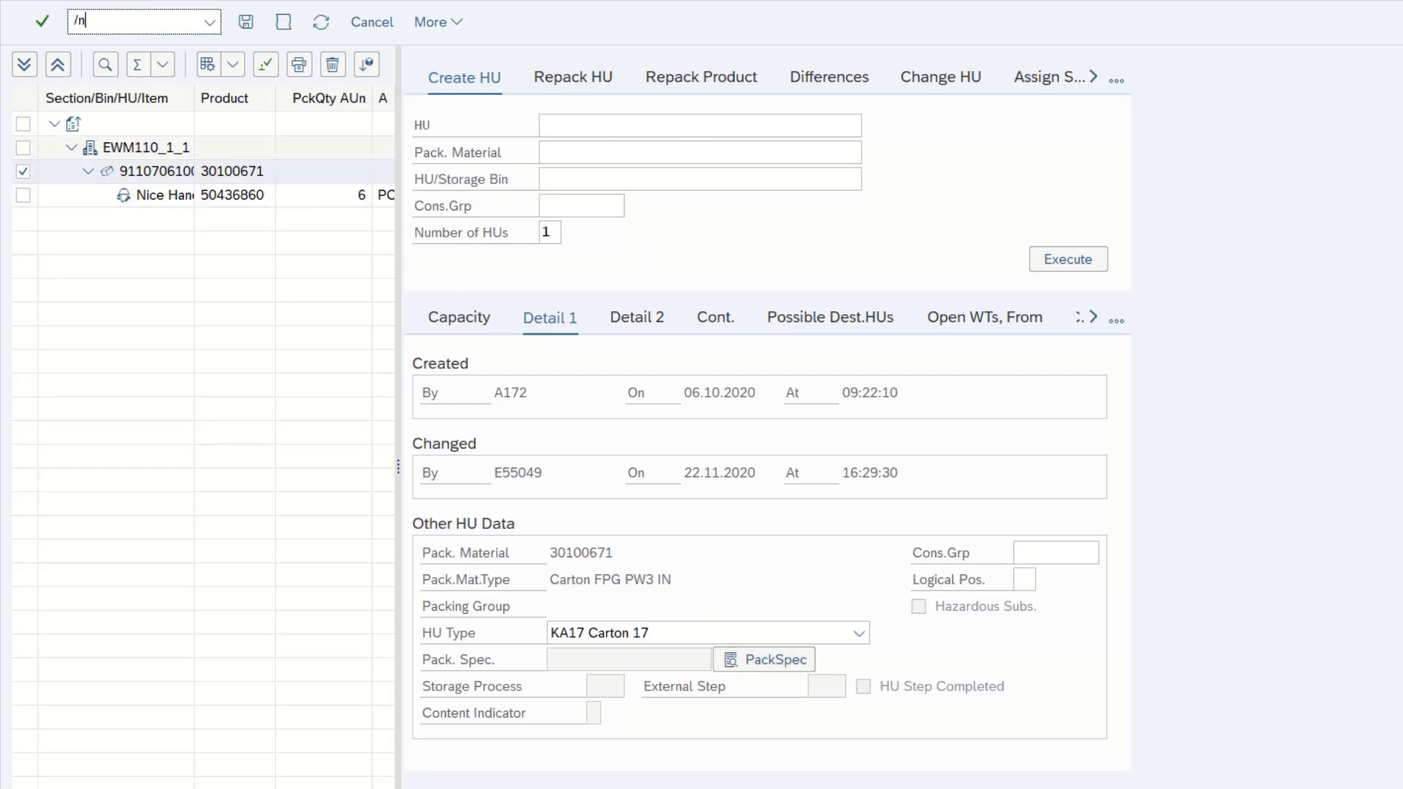
{"action": "type", "text": "/scwm/adhu"}
{"action": "key", "text": "Return"}
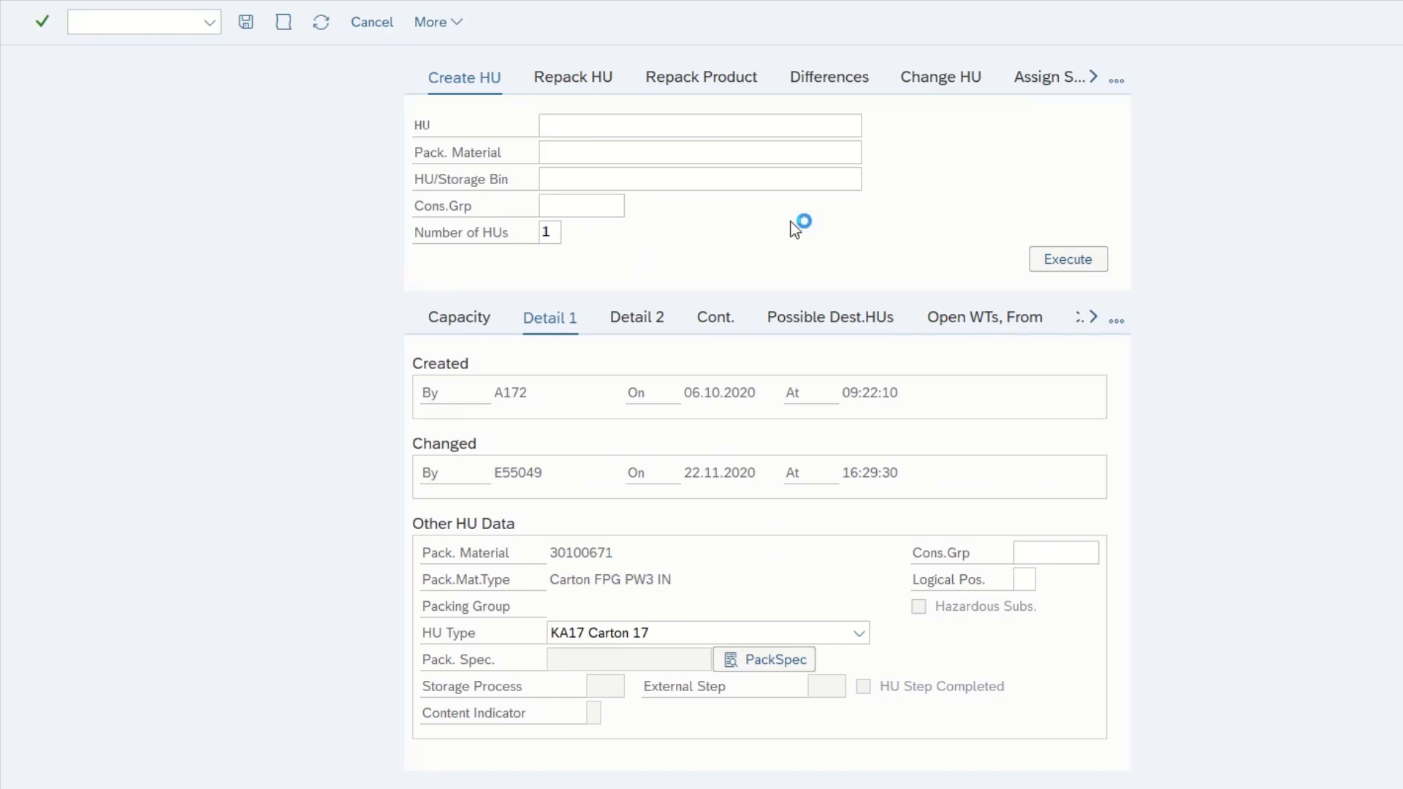
{"action": "left_click", "coordinate": [761, 77]}
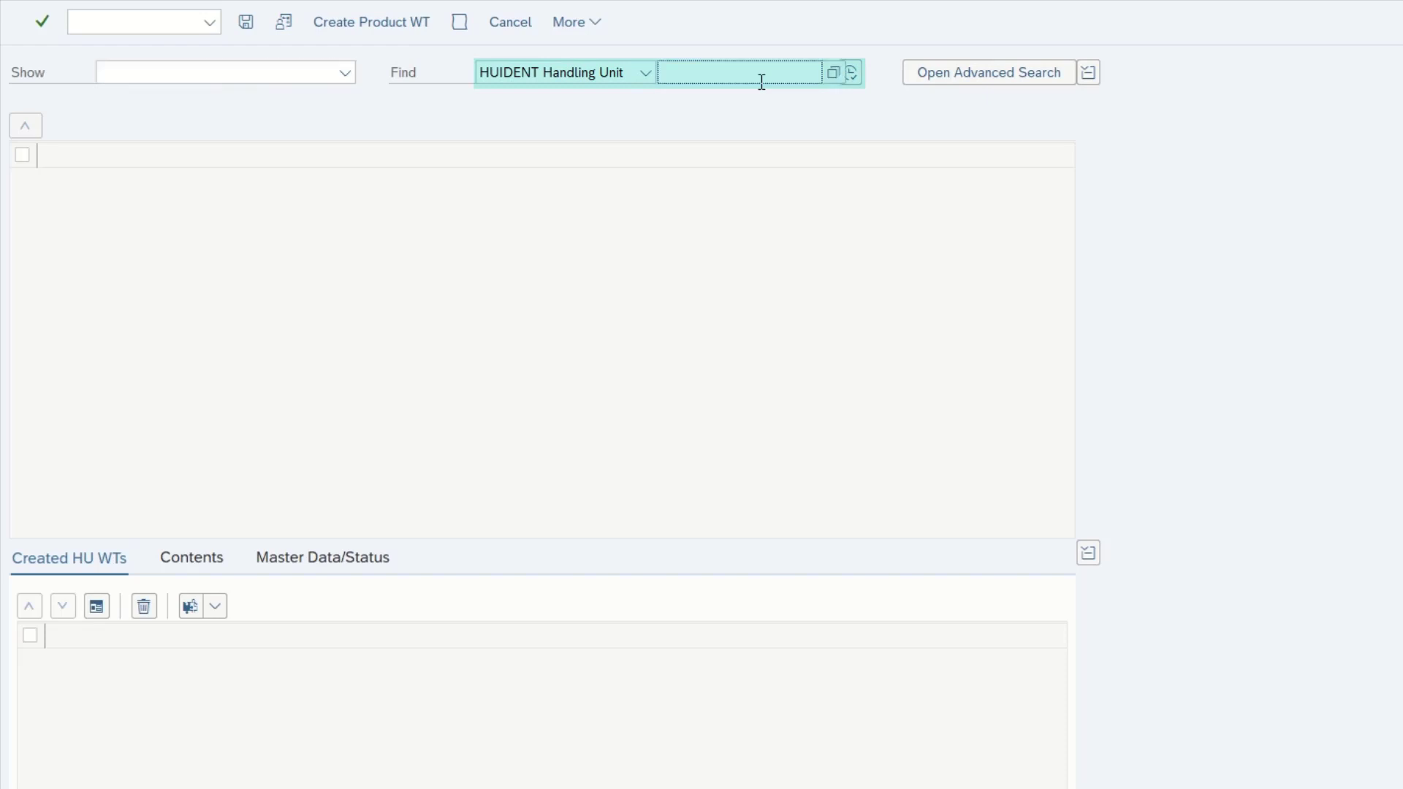
{"action": "key", "text": "ctrl+v"}
{"action": "key", "text": "Return"}
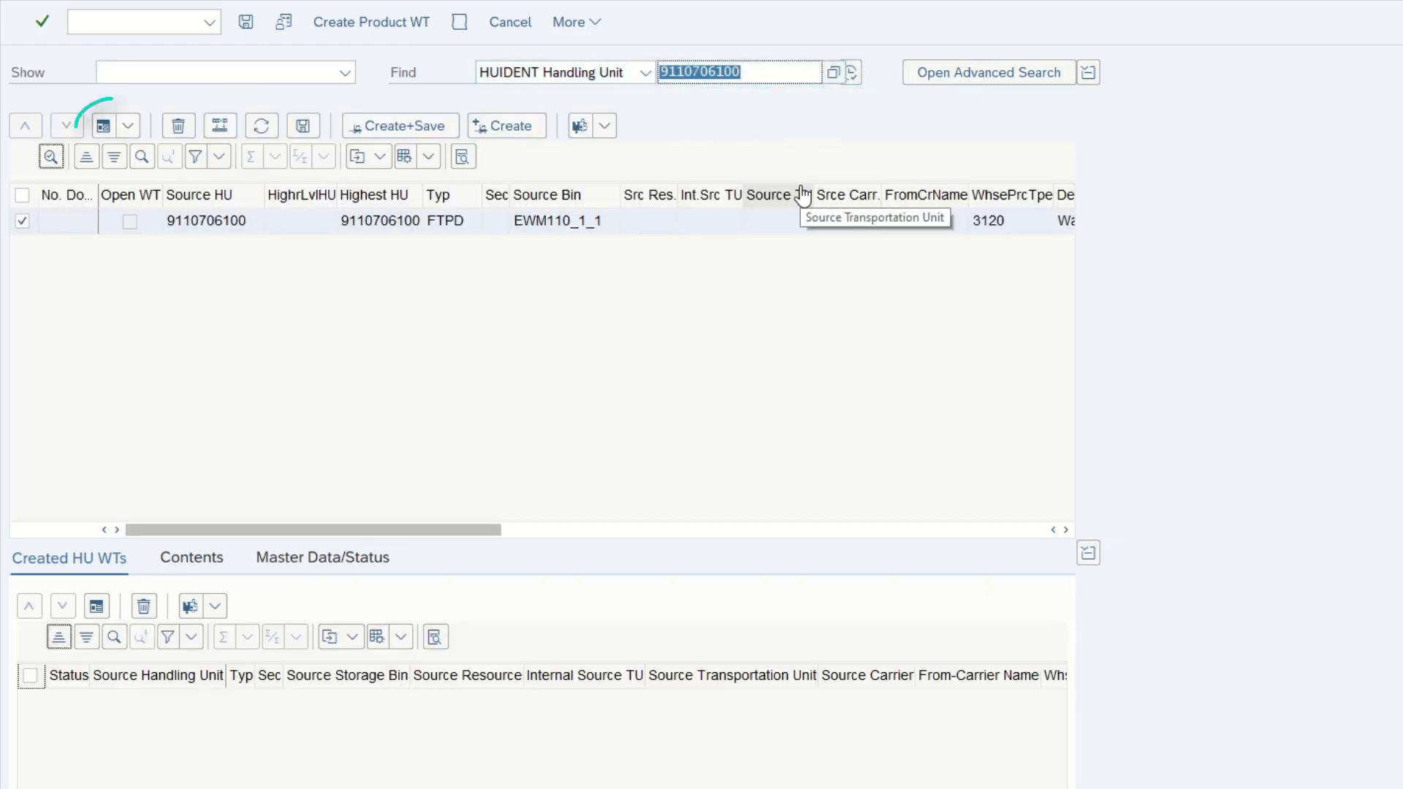
Create an HU warehouse task from its form view with ATL as the destination storage type
{"action": "left_click", "coordinate": [103, 126]}
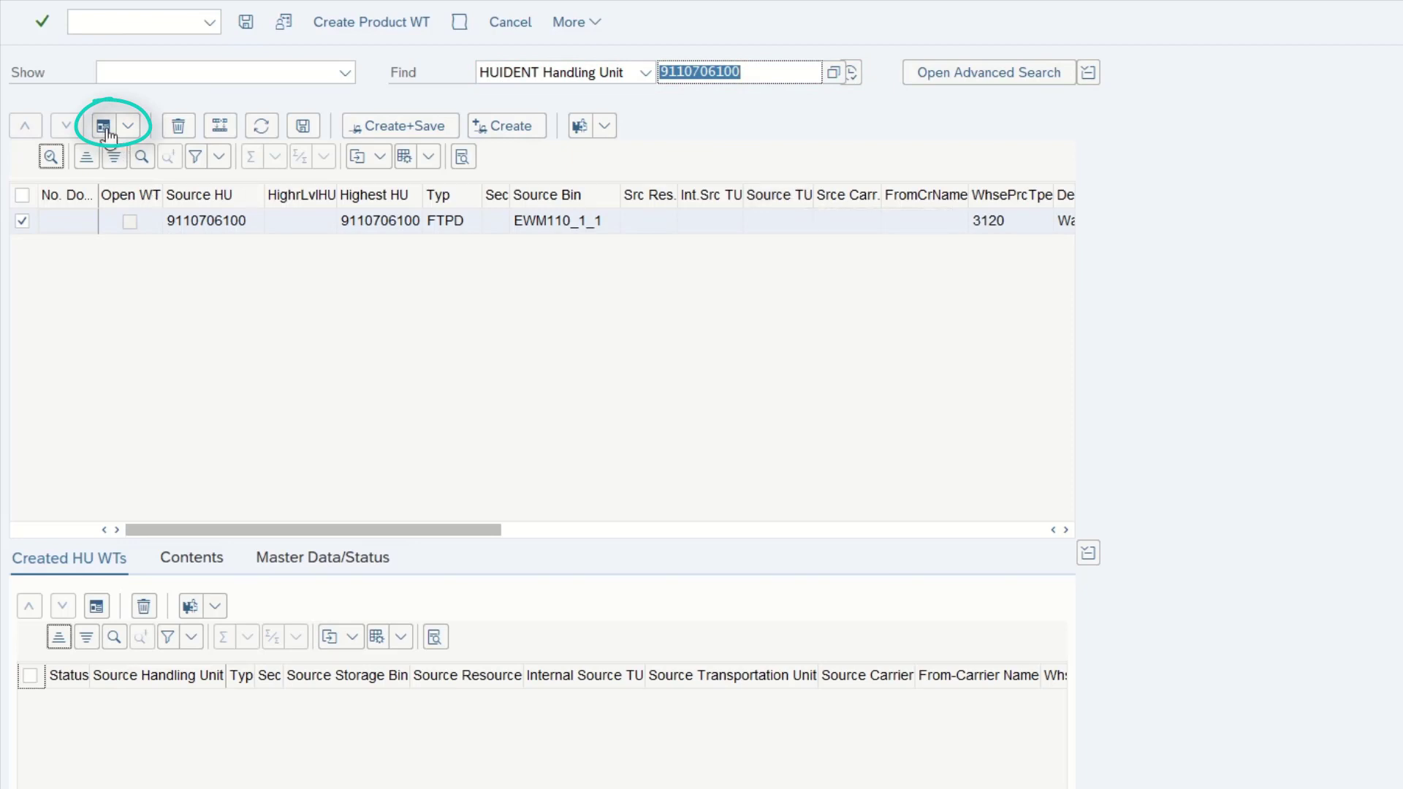
{"action": "left_click", "coordinate": [193, 361]}
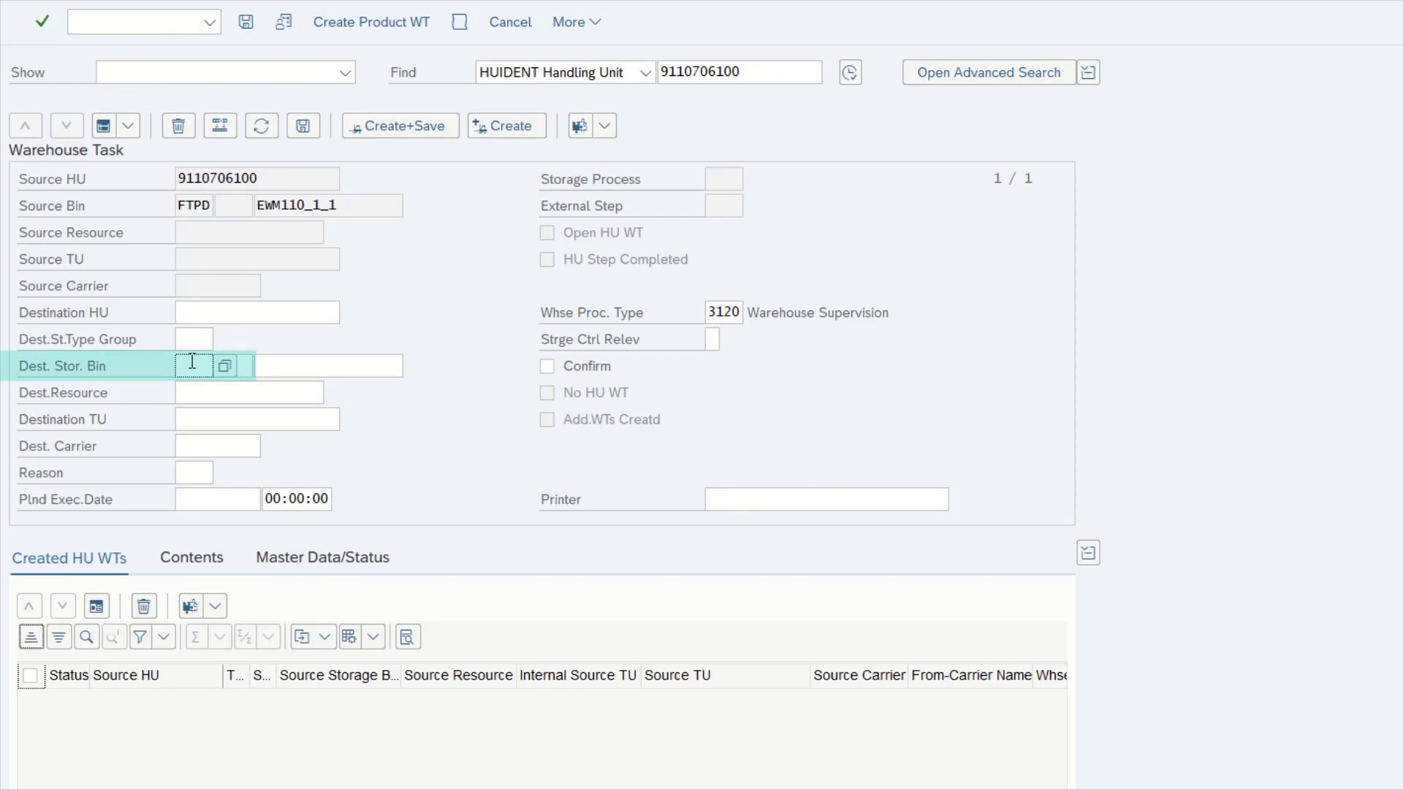
{"action": "type", "text": "ATL"}
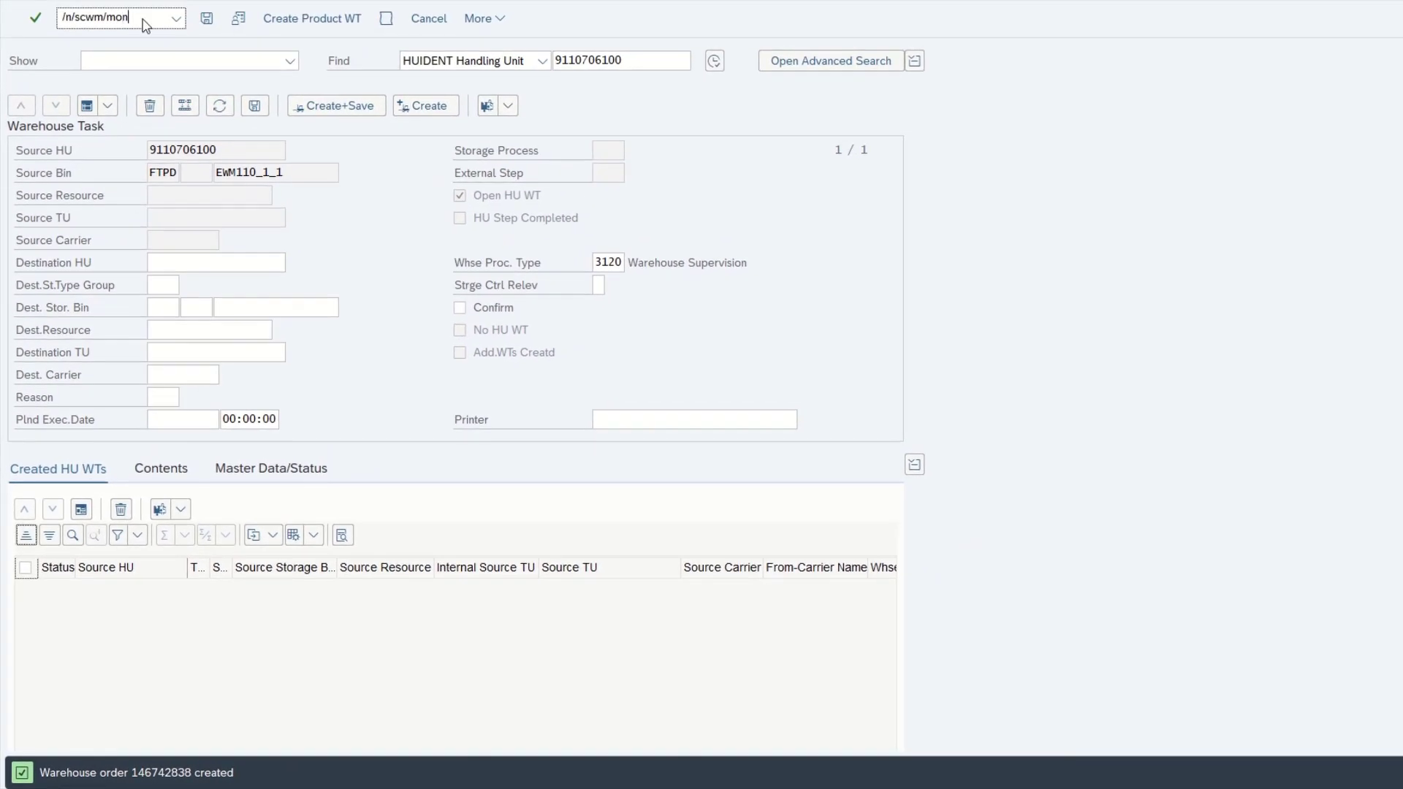
Start the warehouse monitor with /n/scwm/mon and open the selection for Warehouse Task documents
{"action": "key", "text": "Return"}
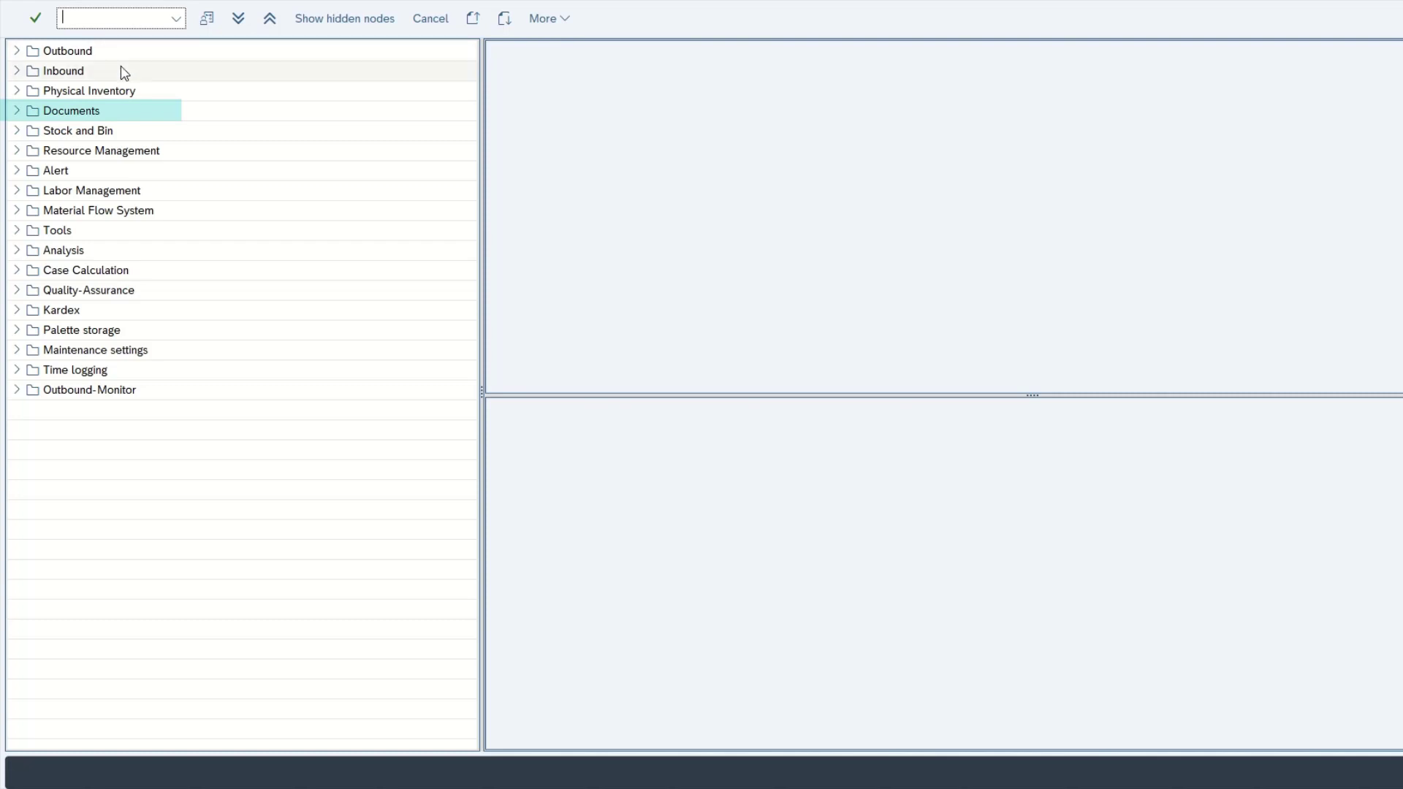
{"action": "left_click", "coordinate": [18, 110]}
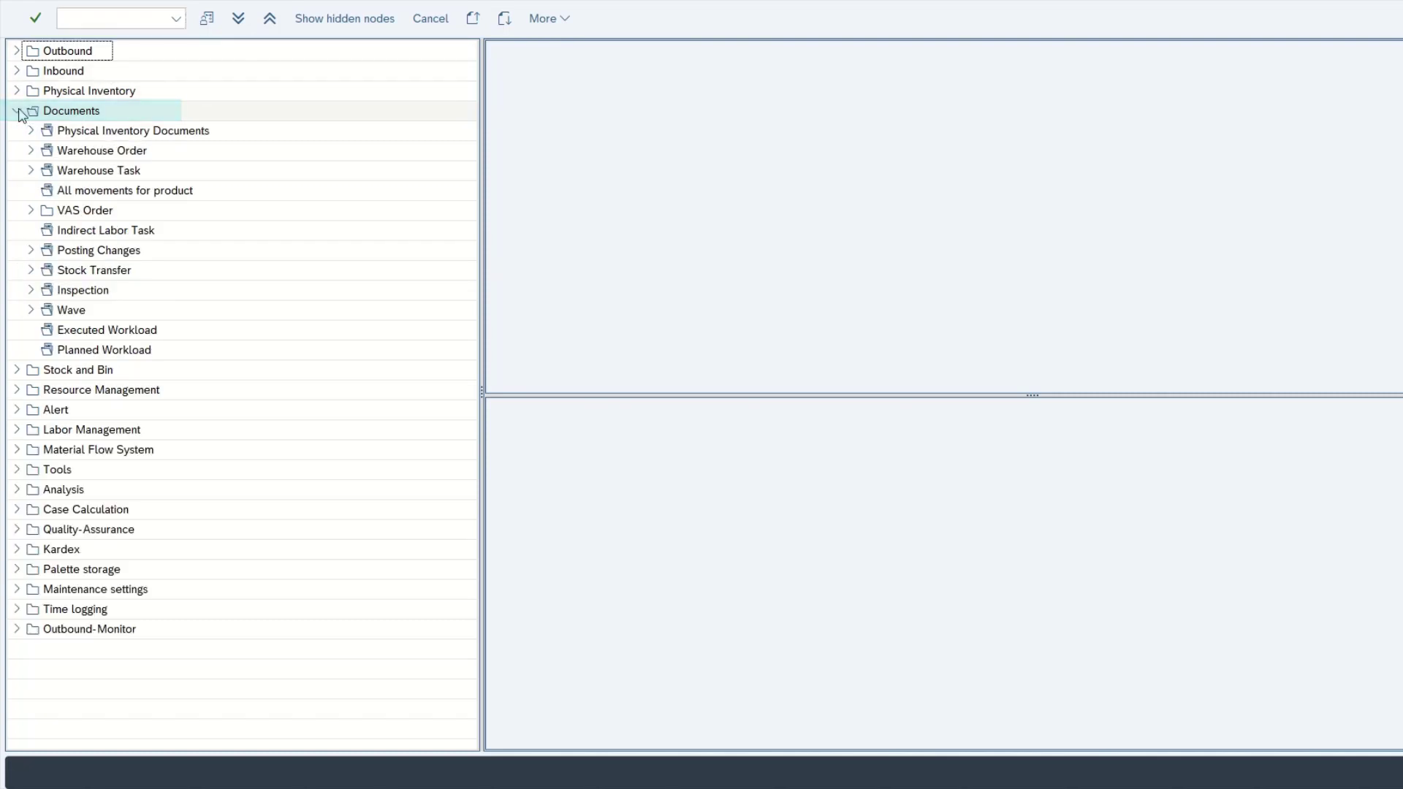
{"action": "left_click", "coordinate": [70, 174]}
{"action": "double_click", "coordinate": [70, 174]}
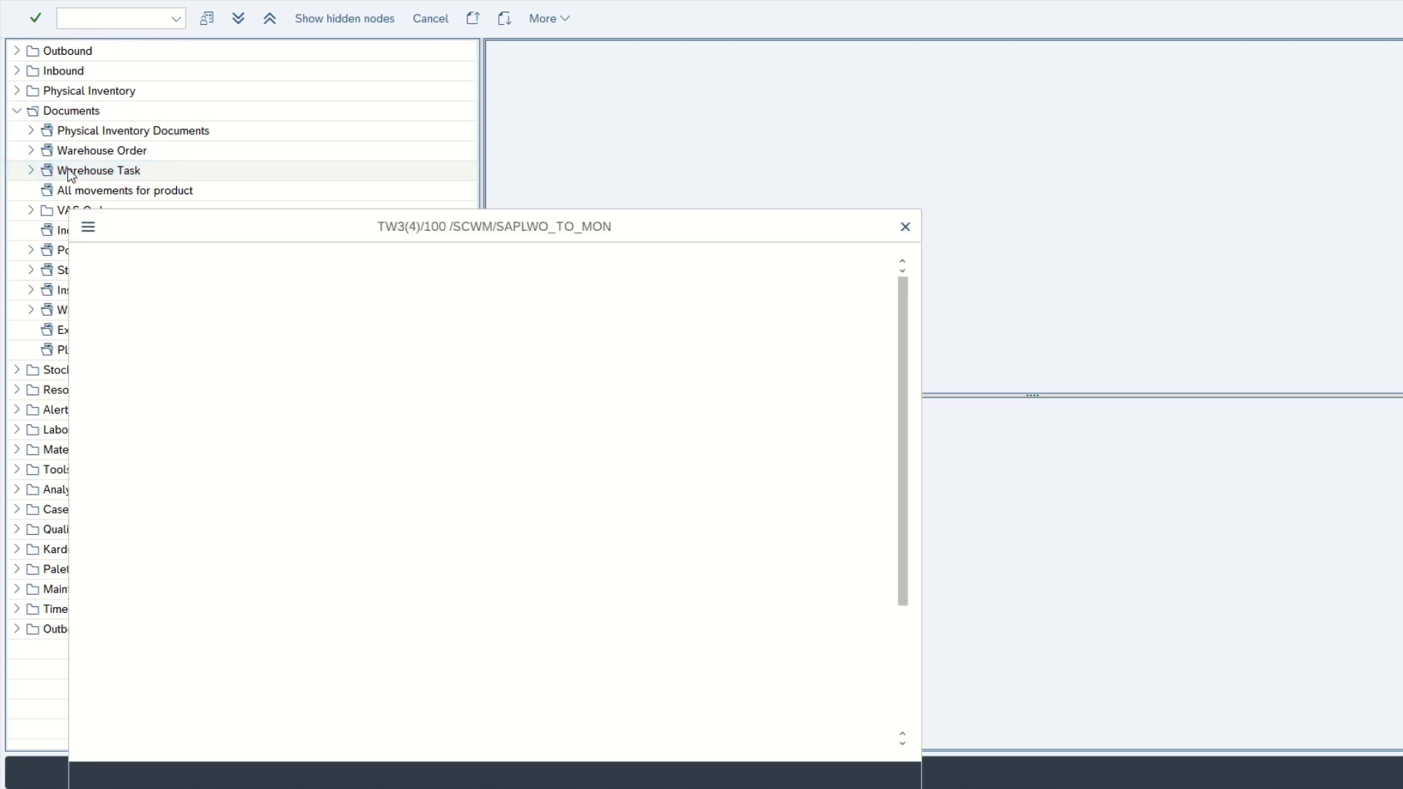
{"action": "left_click", "coordinate": [245, 324]}
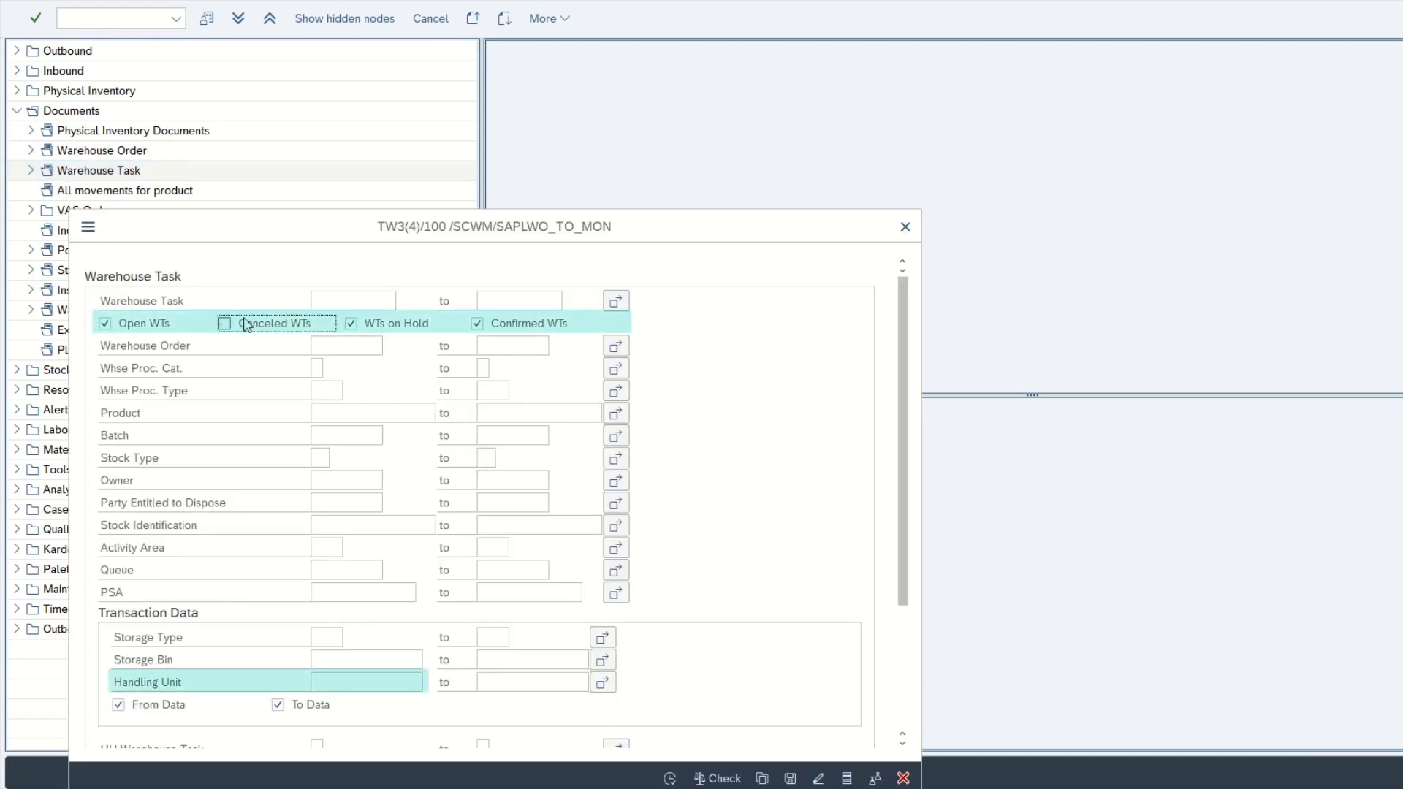
{"action": "left_click", "coordinate": [477, 323]}
{"action": "left_click", "coordinate": [342, 687]}
{"action": "key", "text": "ctrl+v"}
{"action": "key", "text": "Return"}
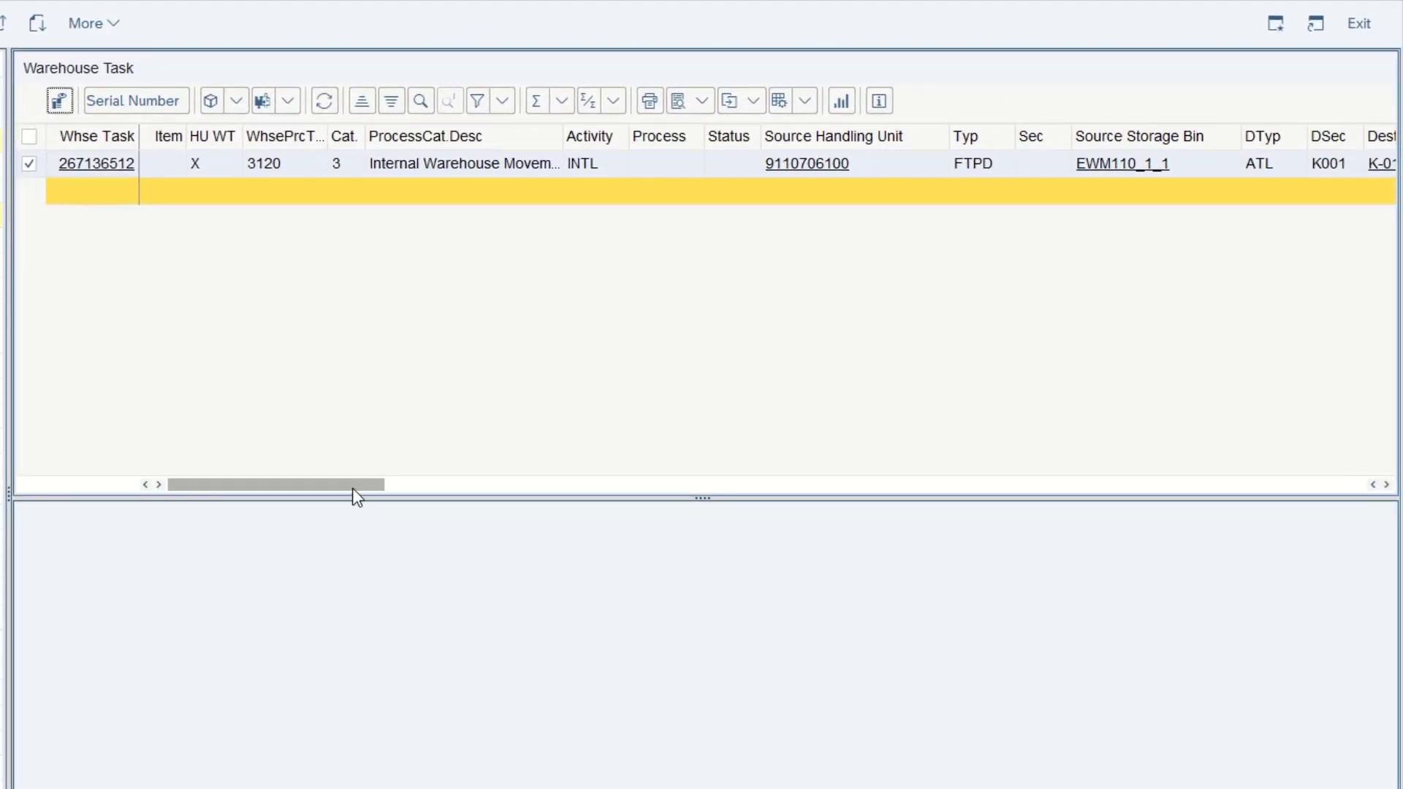
{"action": "left_click_drag", "start_coordinate": [352, 488], "coordinate": [432, 480]}
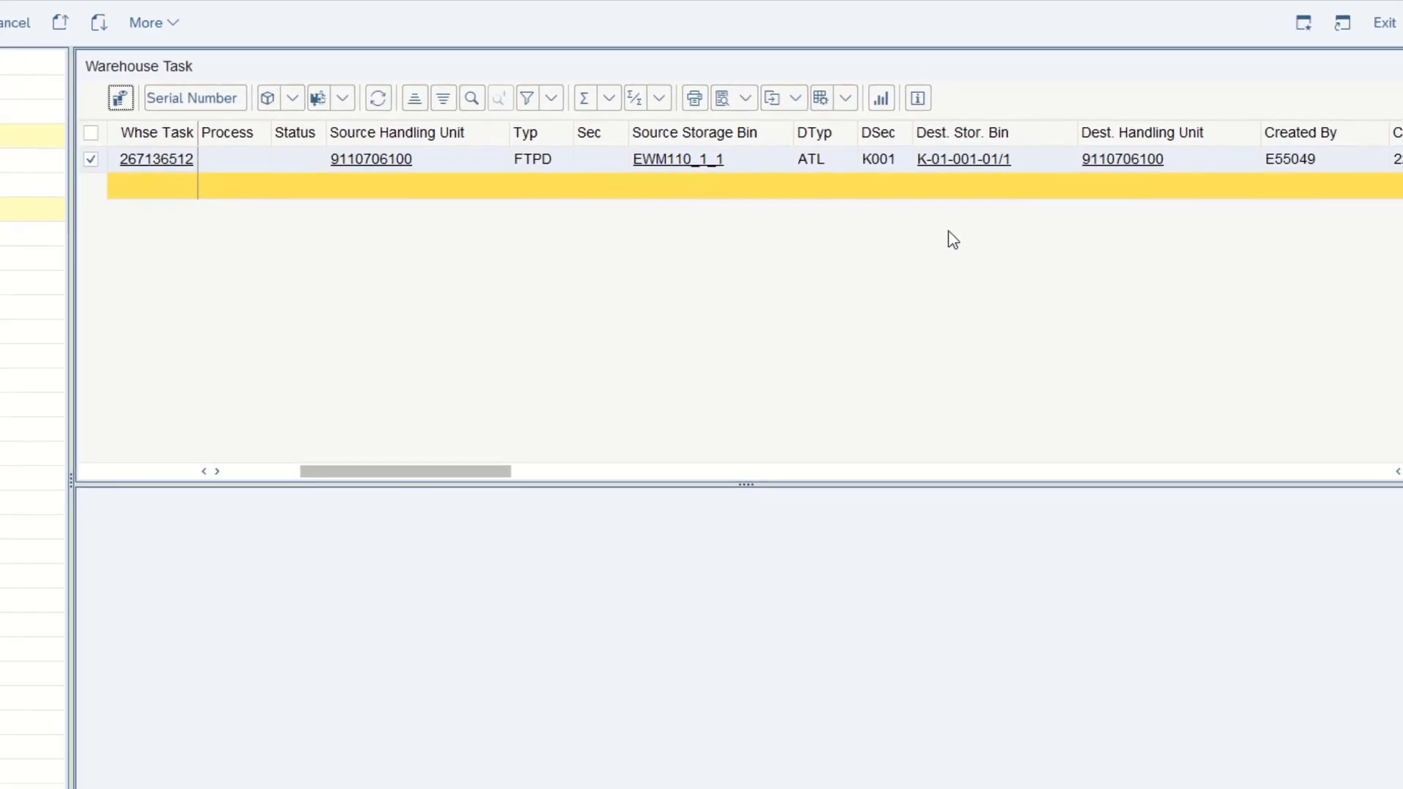
Open the Storage Bin selection under Stock and Bin and search for storage bins matching K-01-001-01*
{"action": "left_click", "coordinate": [18, 131]}
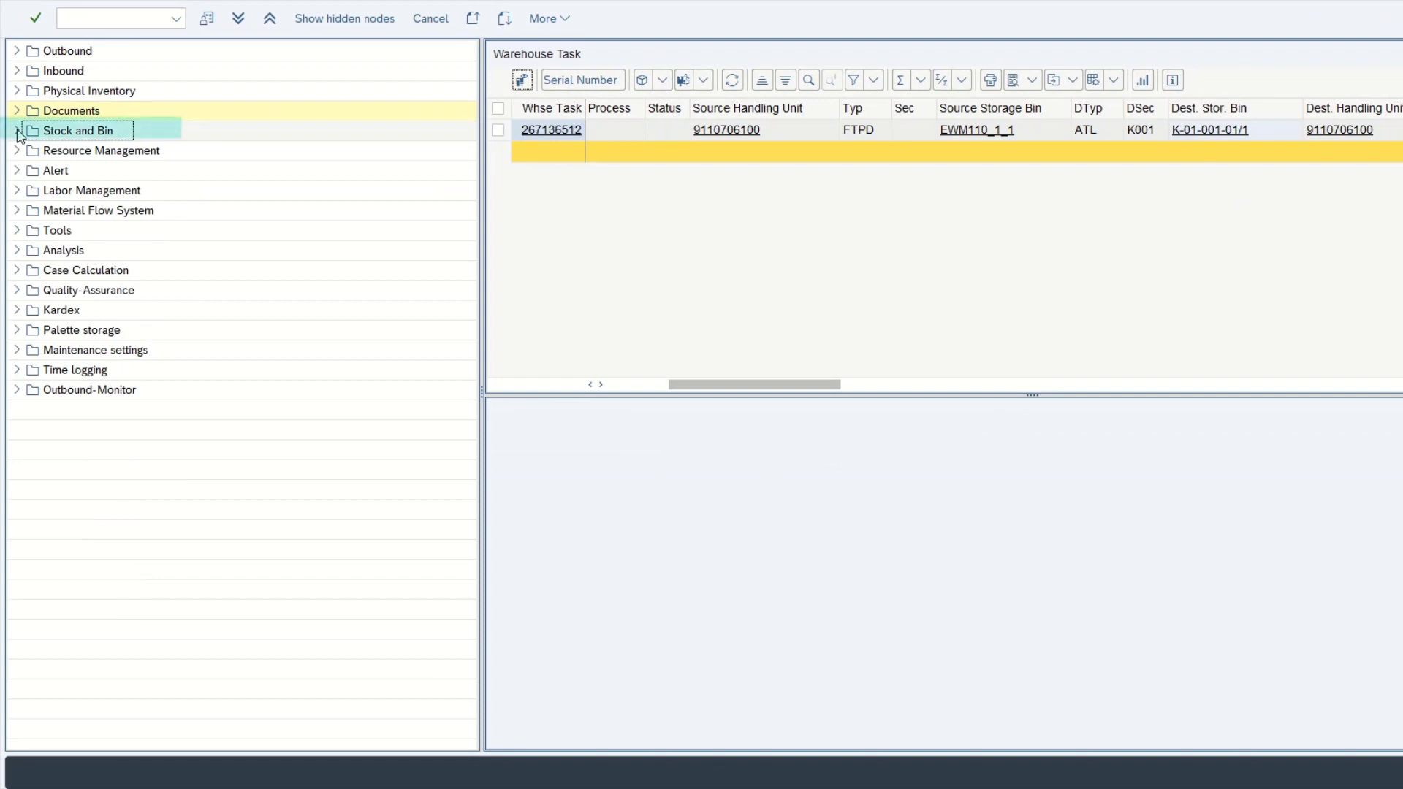
{"action": "left_click", "coordinate": [17, 131]}
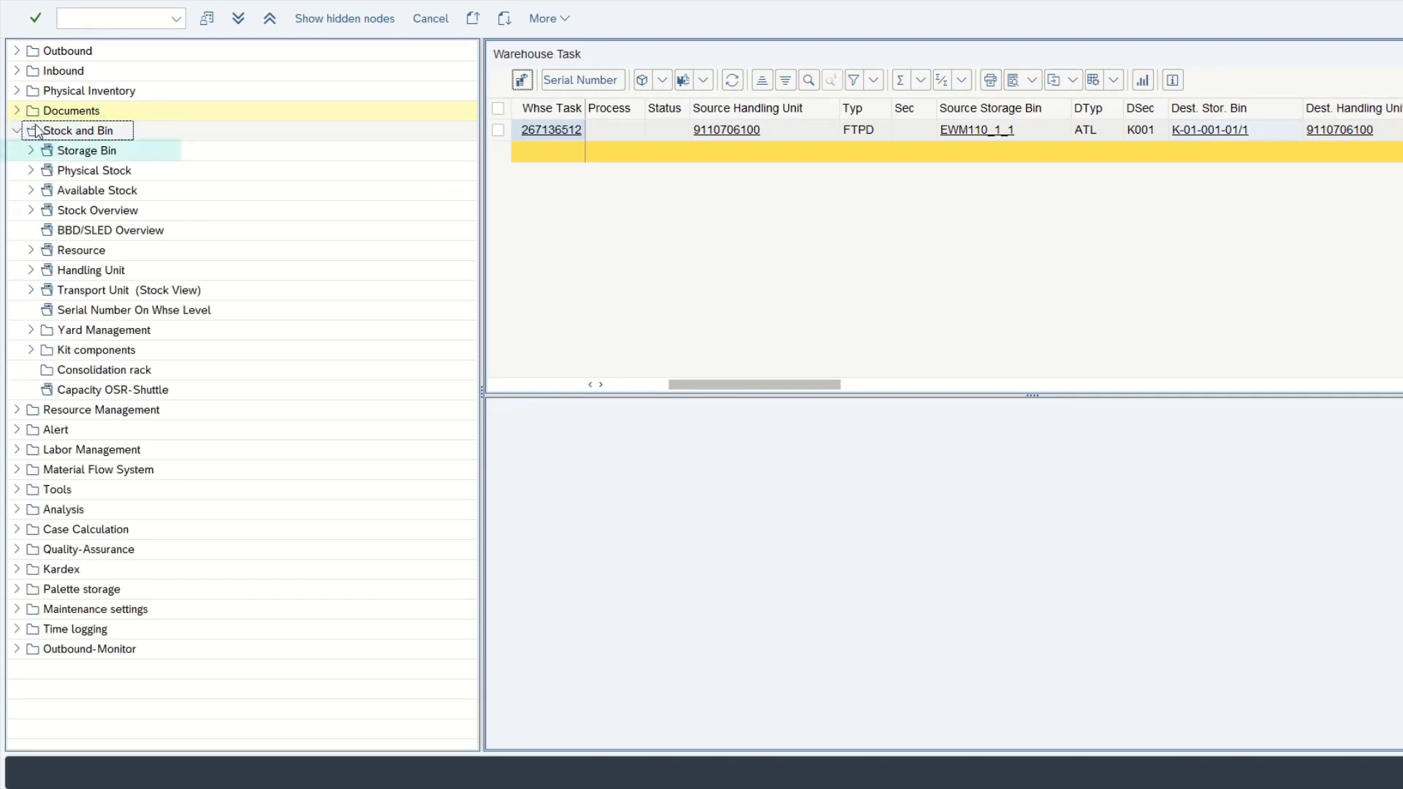
{"action": "double_click", "coordinate": [85, 151]}
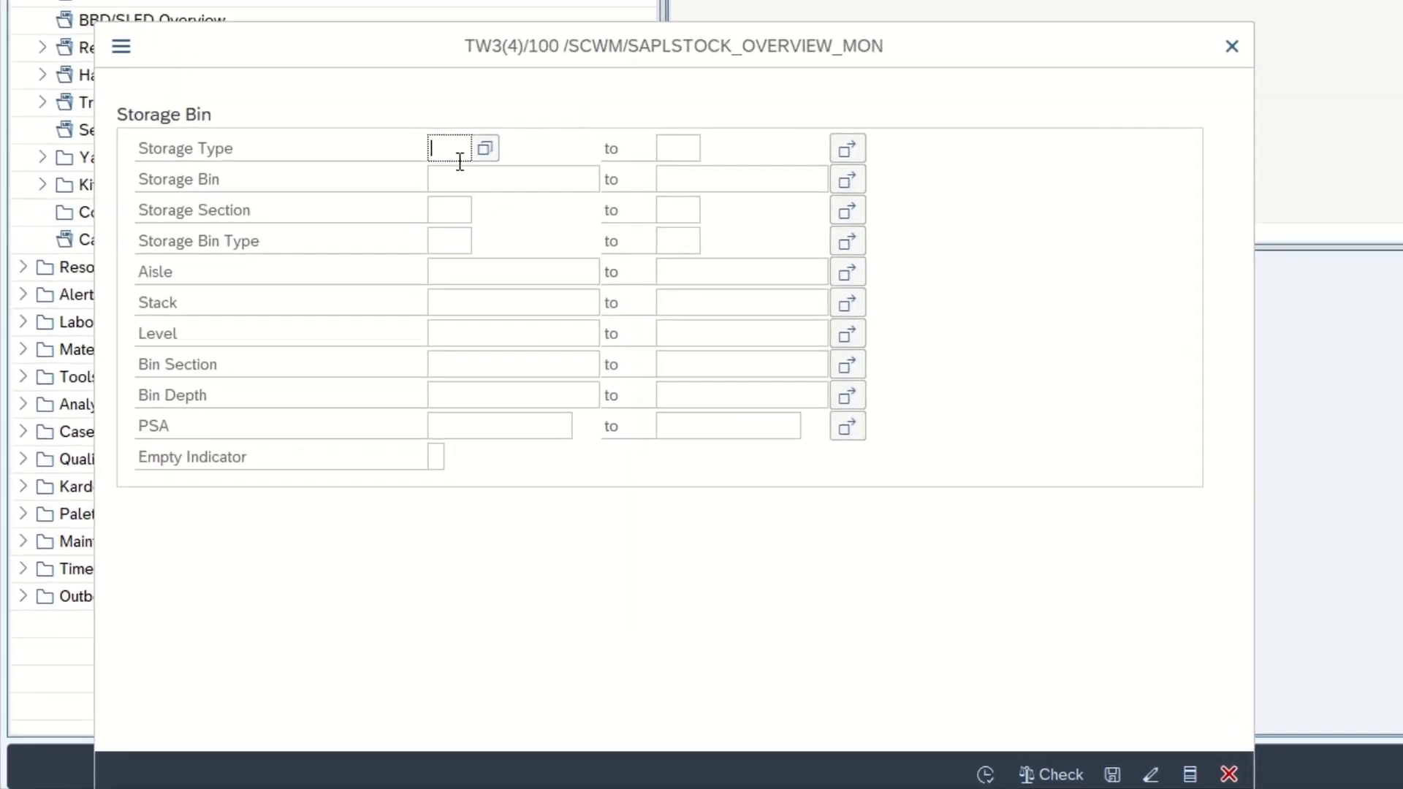
{"action": "left_click", "coordinate": [461, 169]}
{"action": "type", "text": "K-01-001-01/1"}
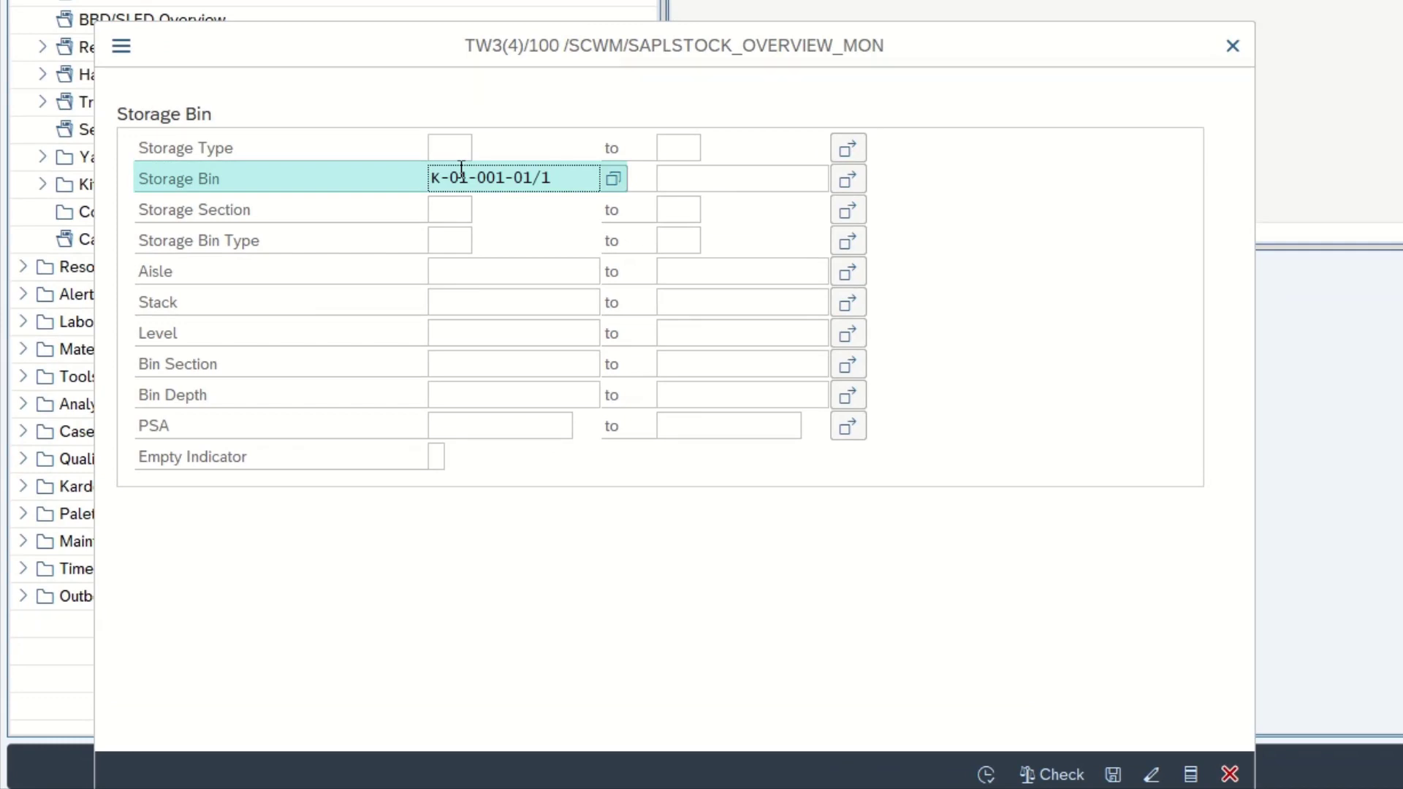
{"action": "key", "text": "BackSpace"}
{"action": "key", "text": "BackSpace"}
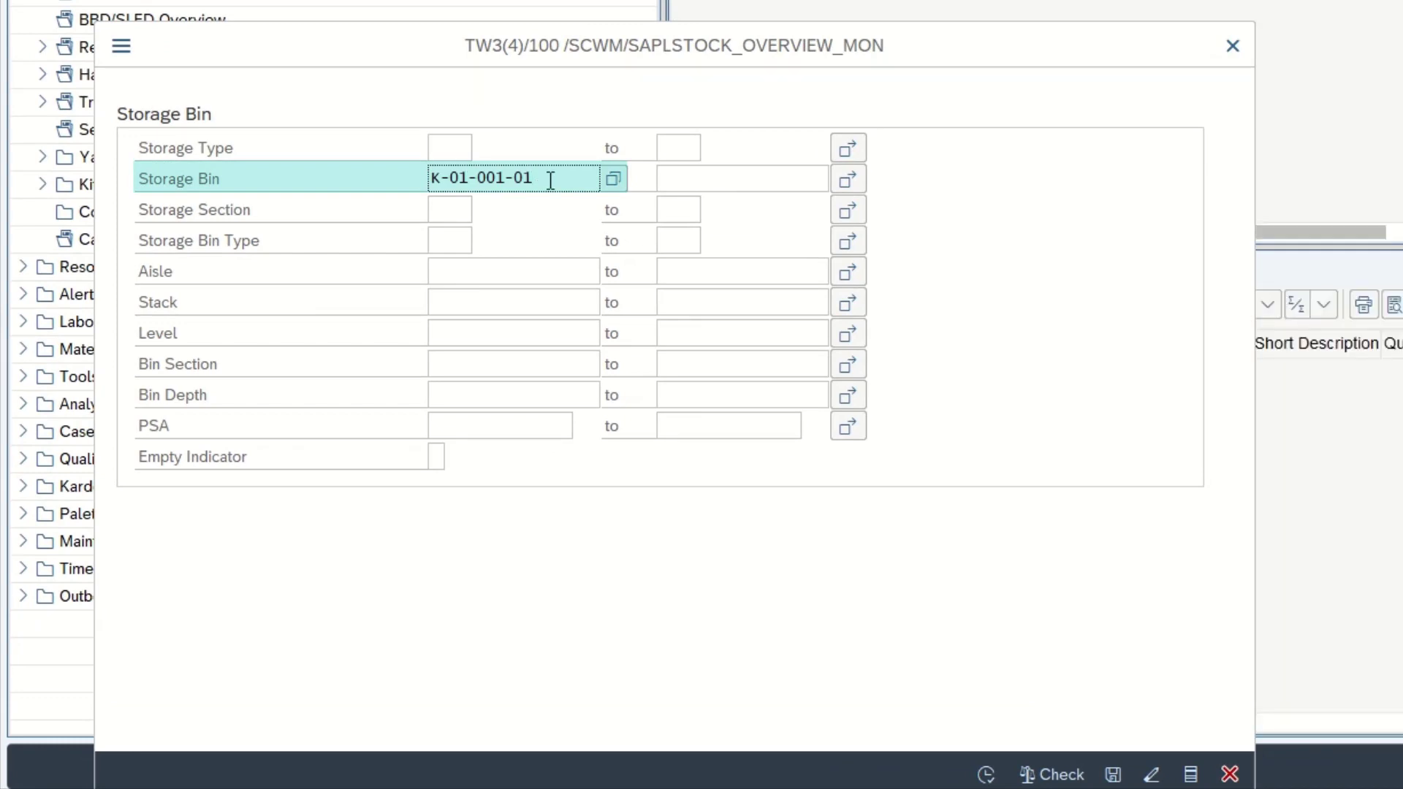
{"action": "type", "text": "*"}
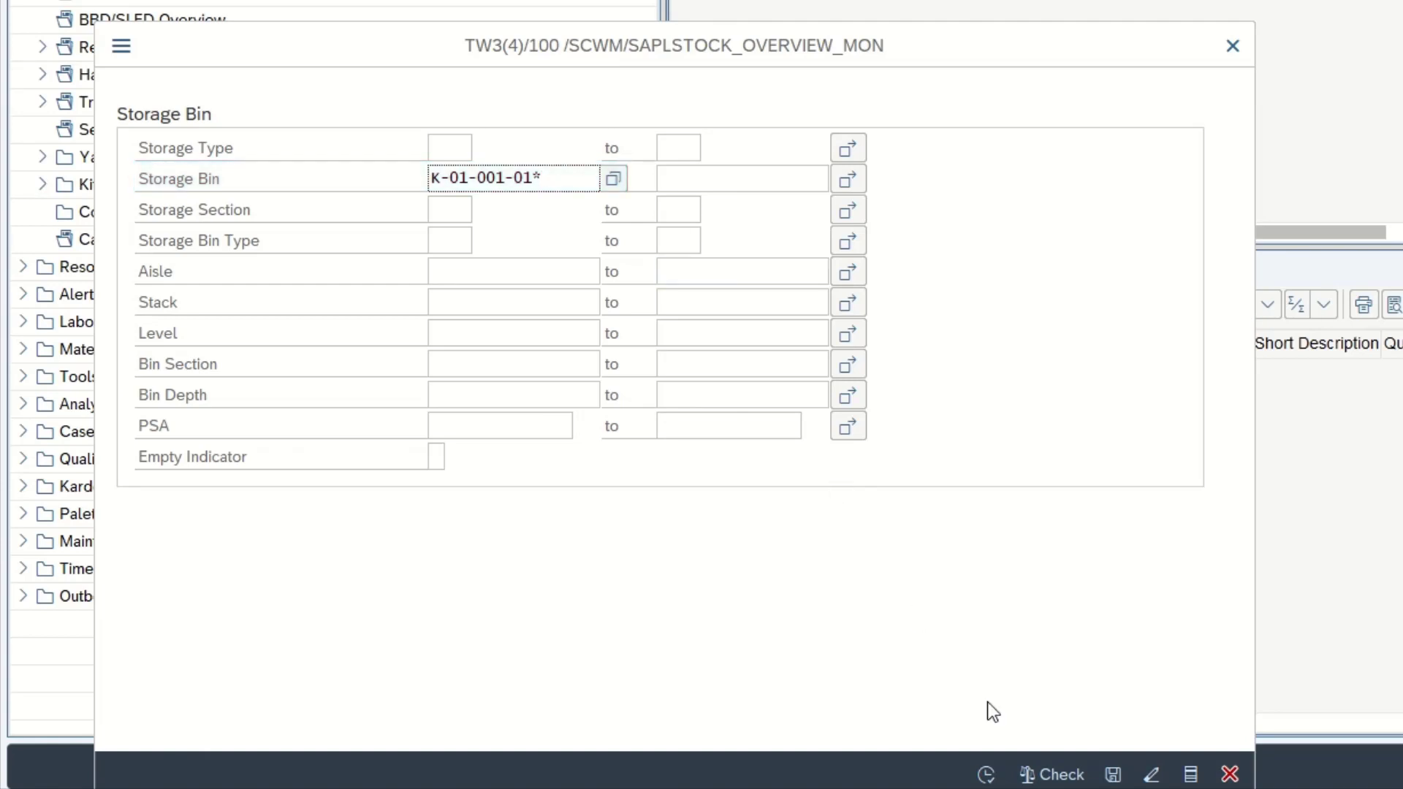
{"action": "left_click", "coordinate": [925, 785]}
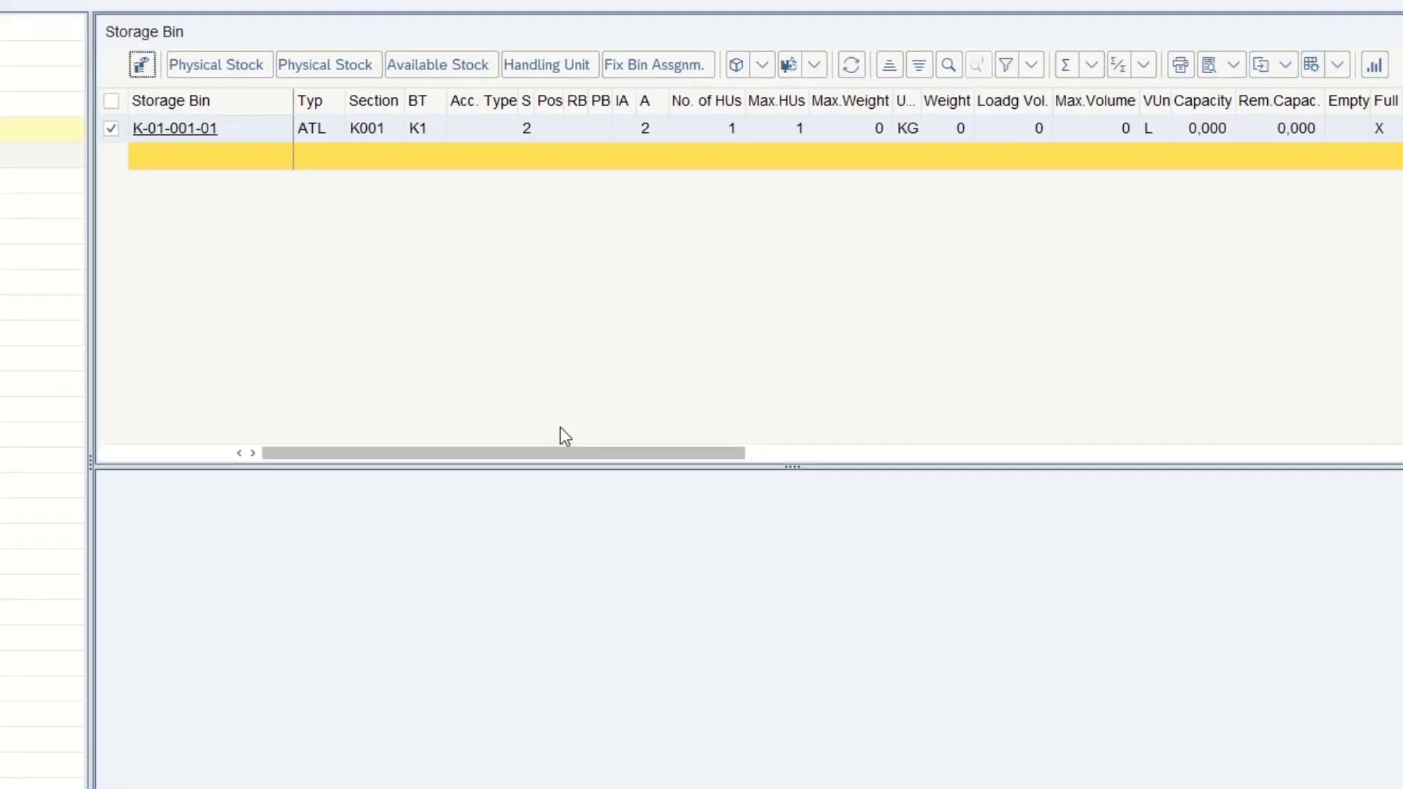